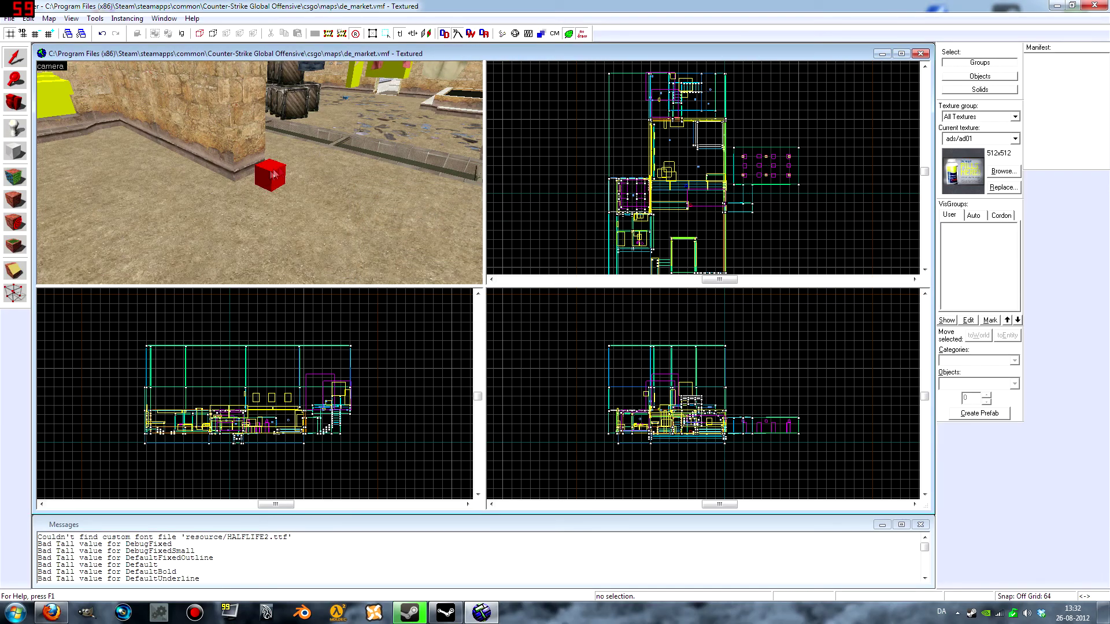
Examine the market courtyard, the surrounding walls and the enclosing skybox brushes in the 3D view.
key(z)
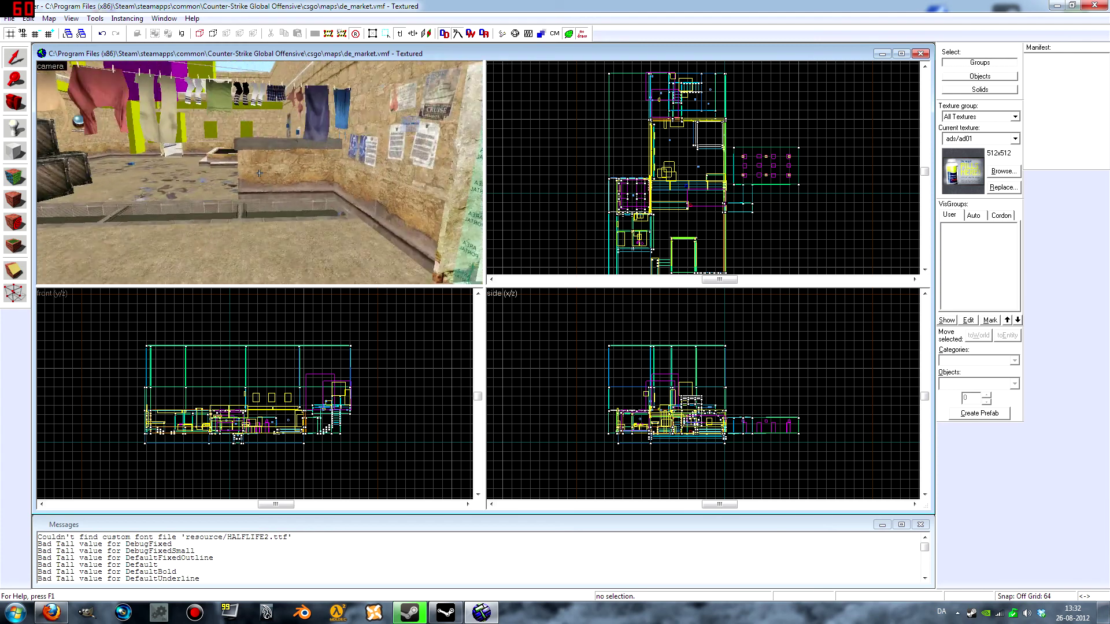
key(s)
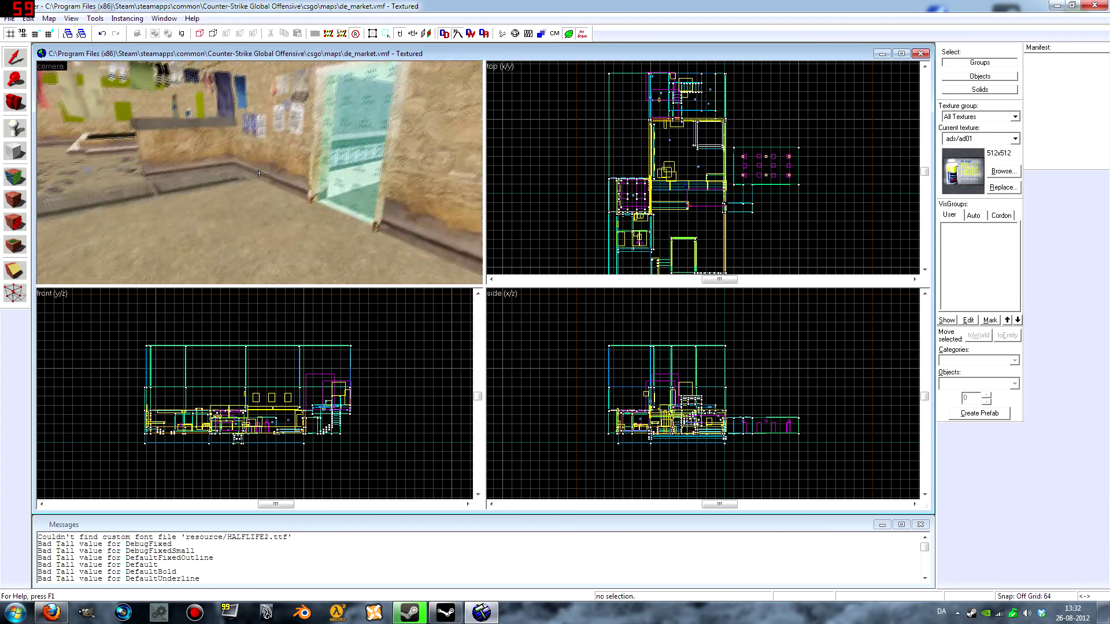
key(w)
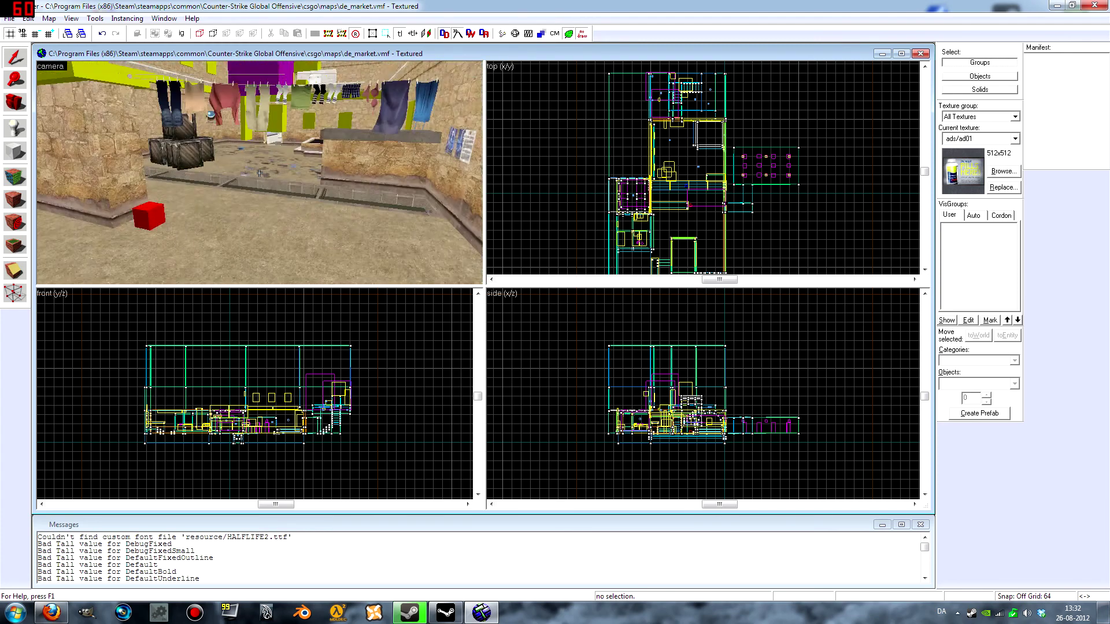
key(w)
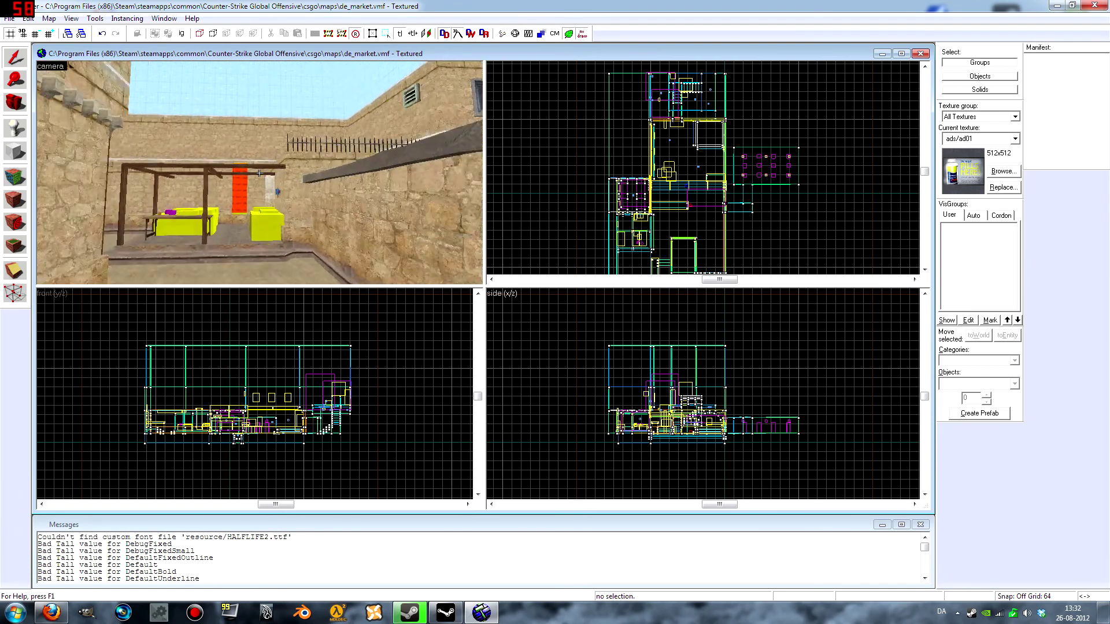
key(w)
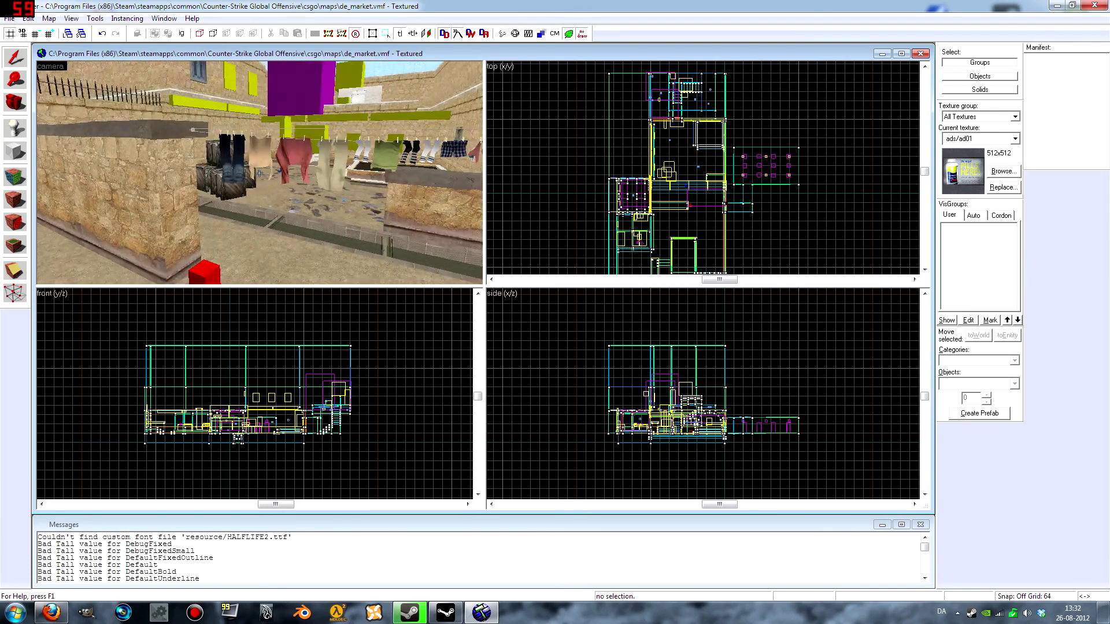
key(w)
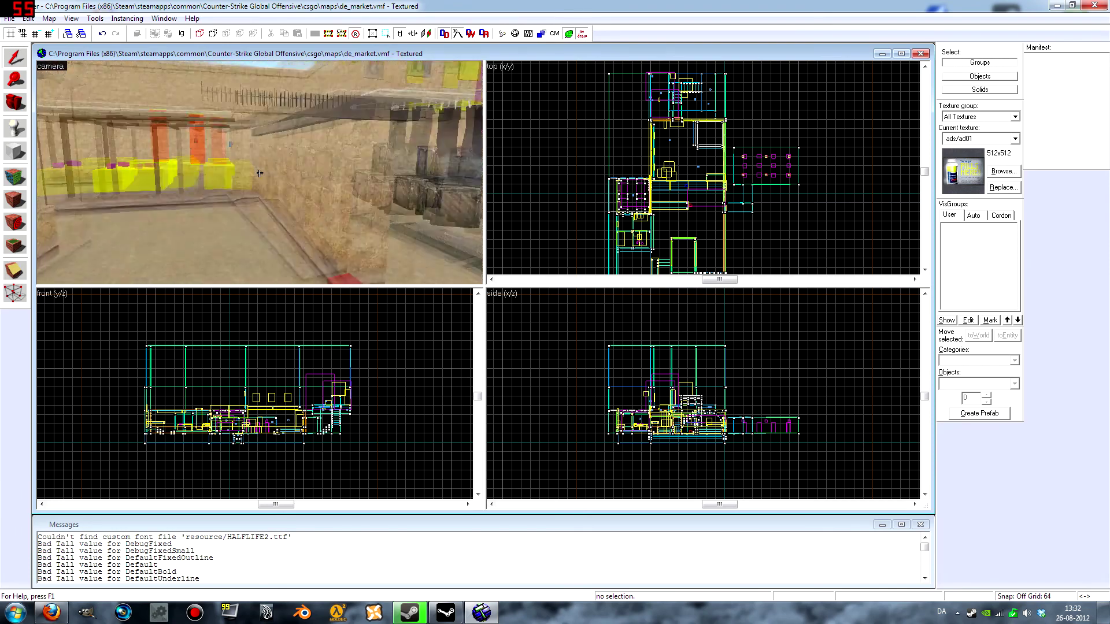
key(s)
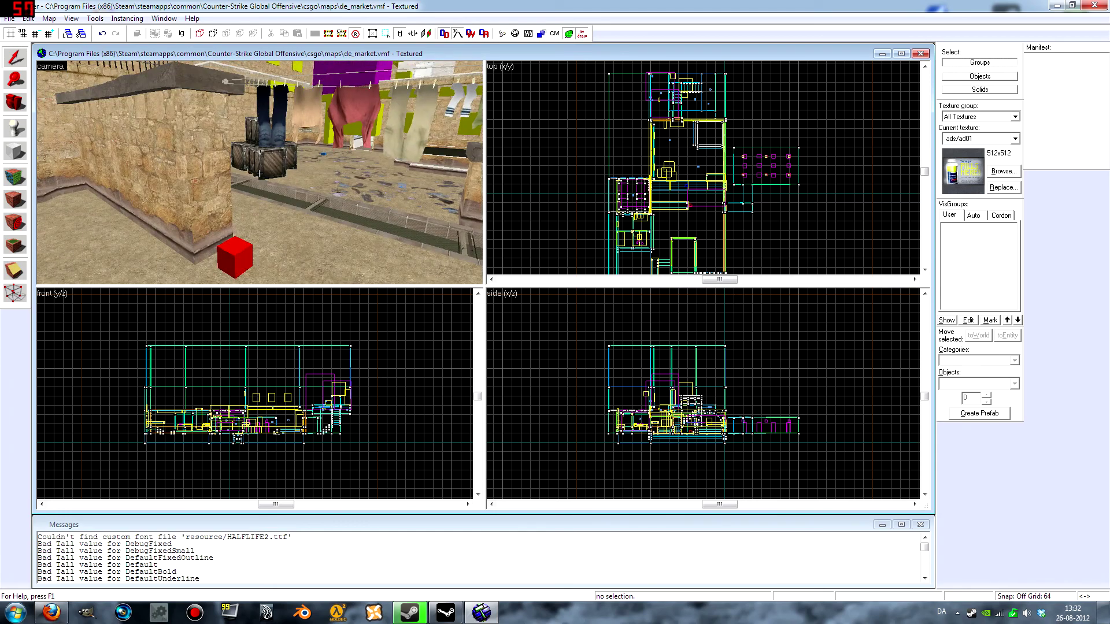
key(d)
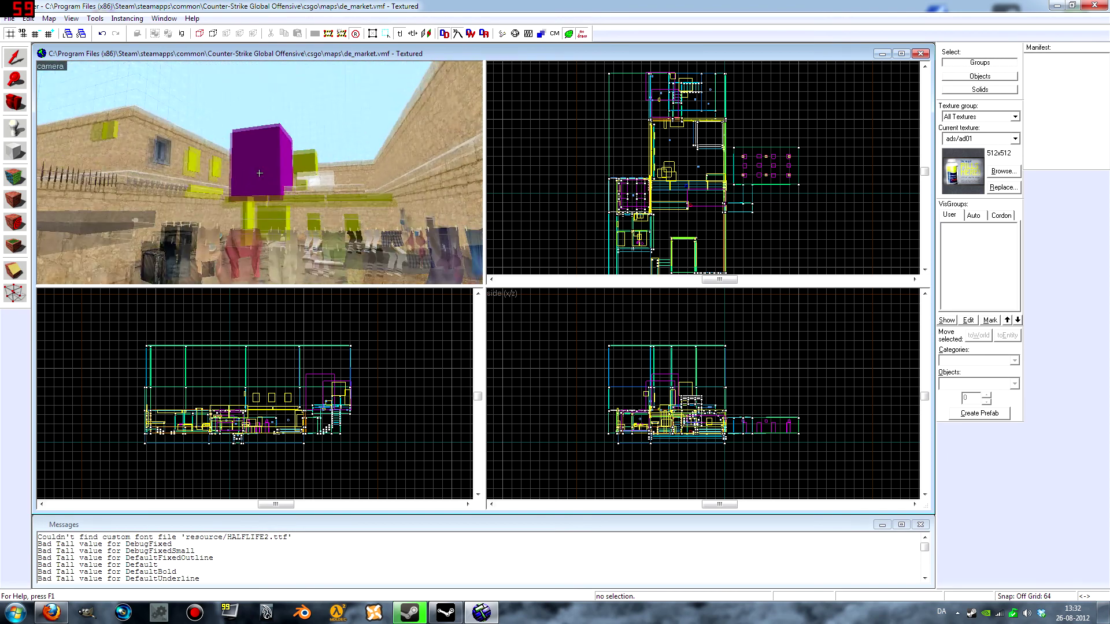
key(w)
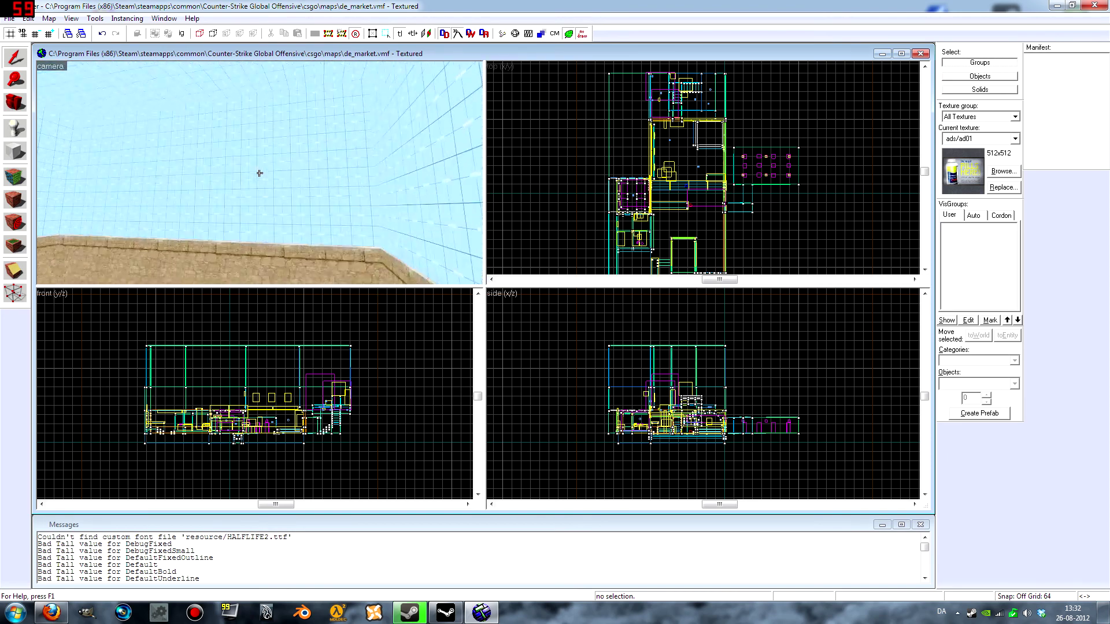
key(s)
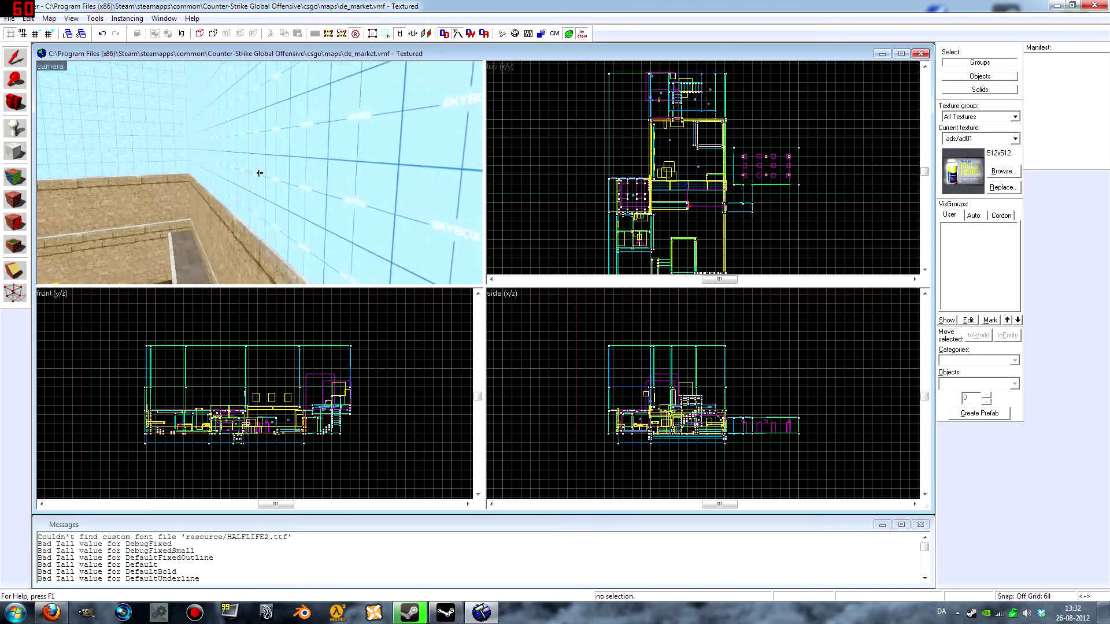
key(w)
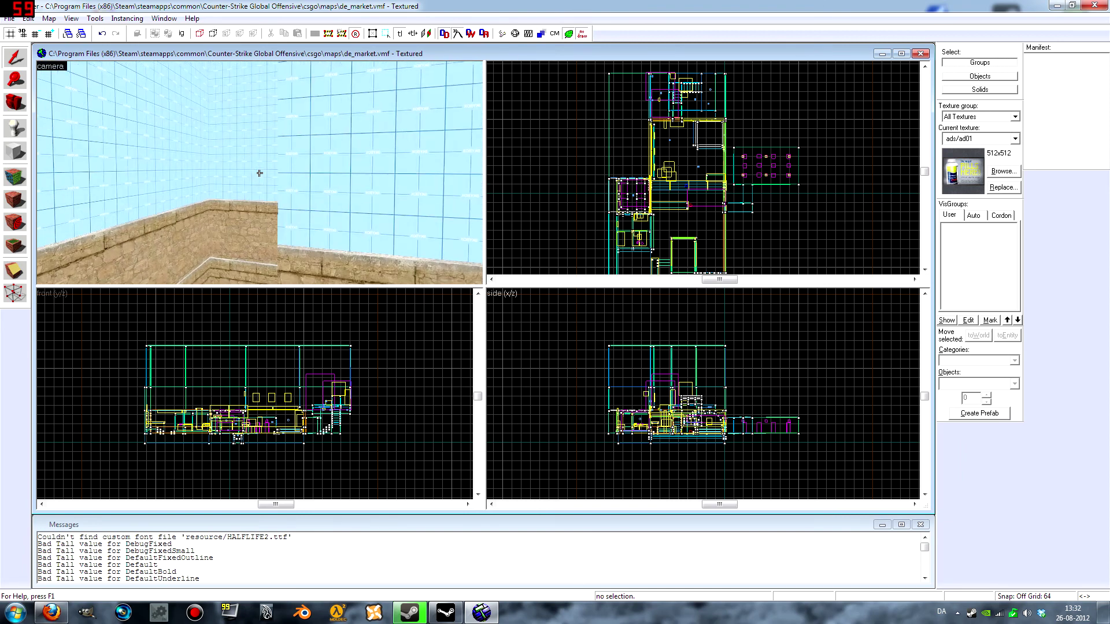
key(z)
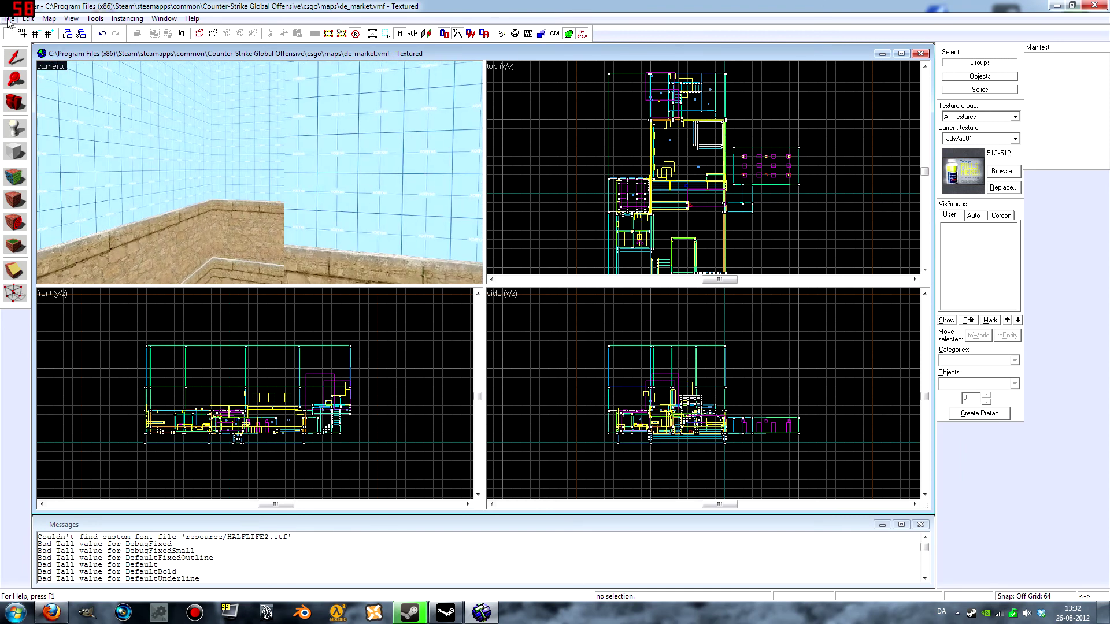
Check the SkyBox Texture Name in the map properties, close them and clear the selection.
click(49, 18)
click(52, 215)
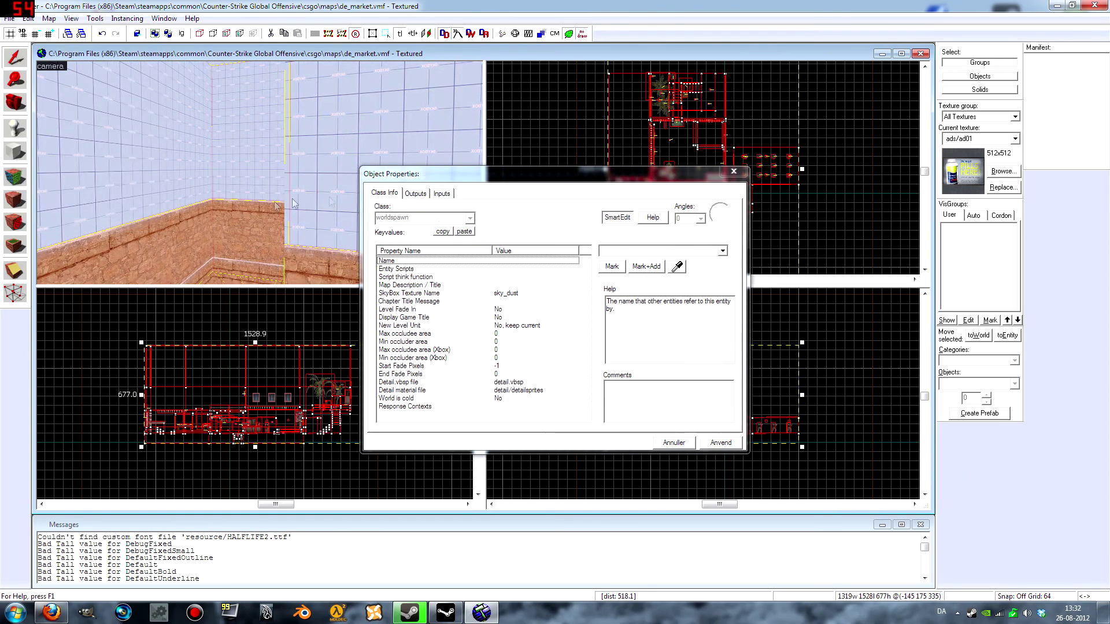
click(477, 294)
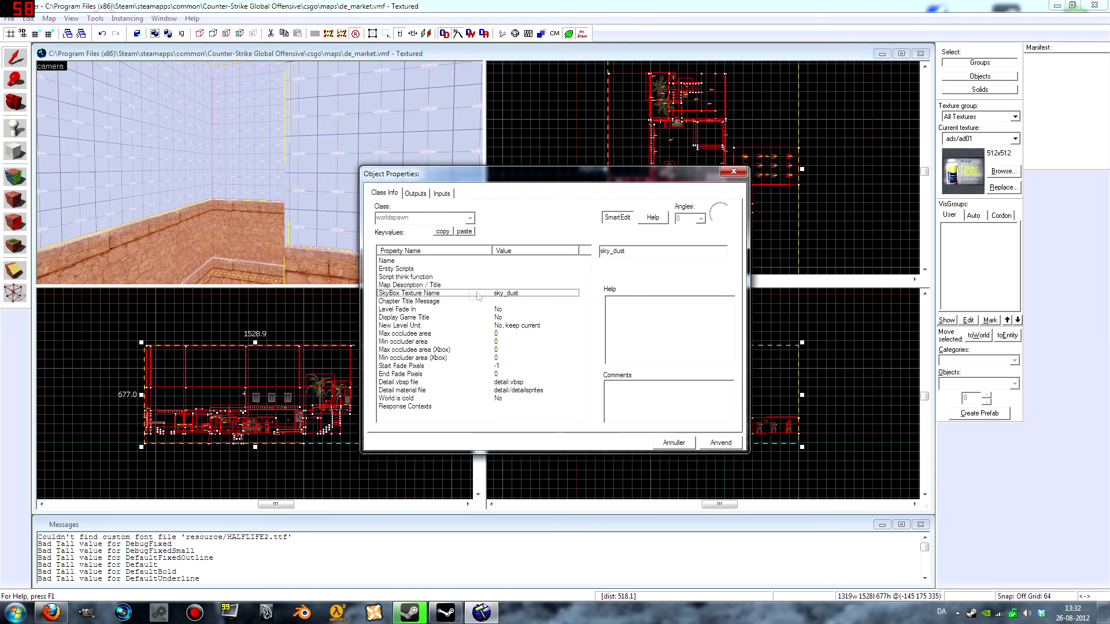
click(733, 171)
key(z)
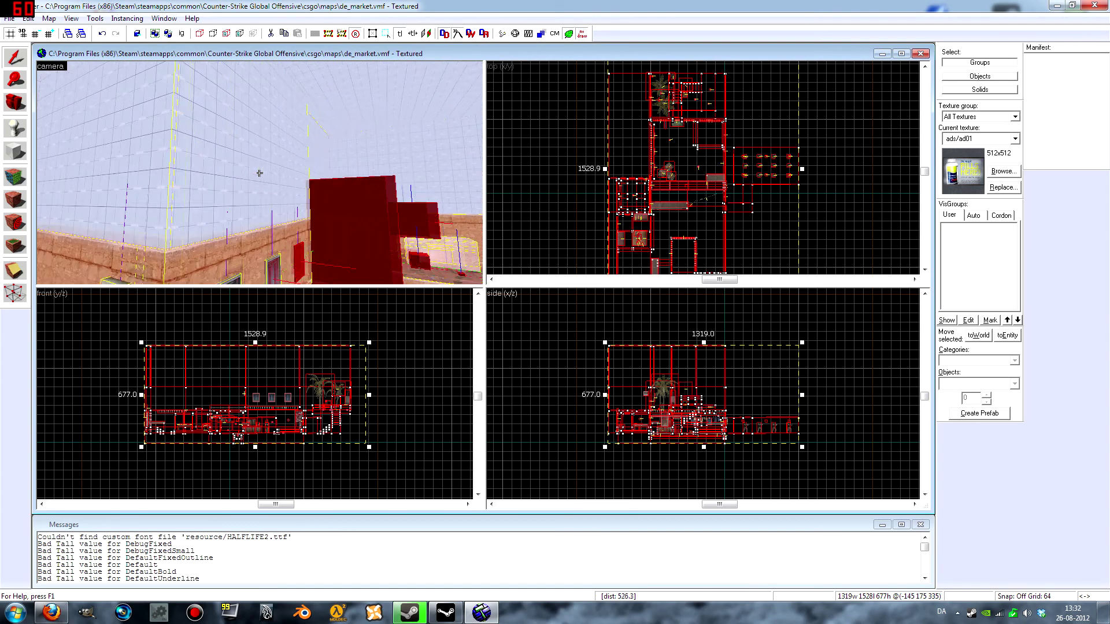
key(w)
key(w)
key(z)
click(541, 236)
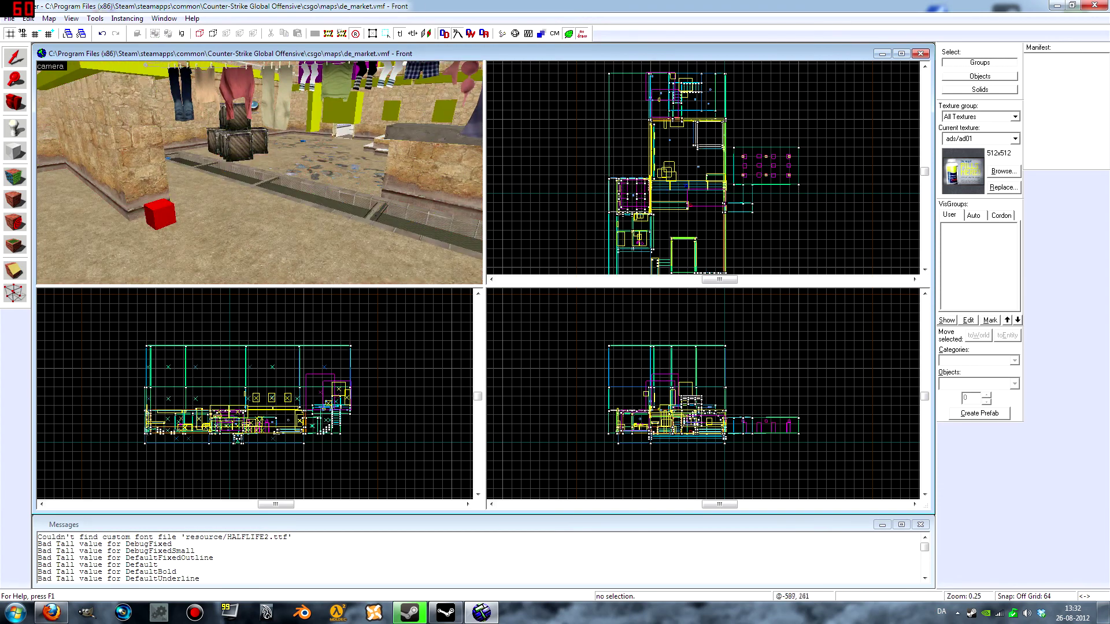
Switch to Firefox and browse the skybox previews and their ideal sun values on the Sky List page.
click(50, 612)
scroll(405, 236, down, 2)
scroll(390, 134, up, 3)
scroll(476, 137, down, 10)
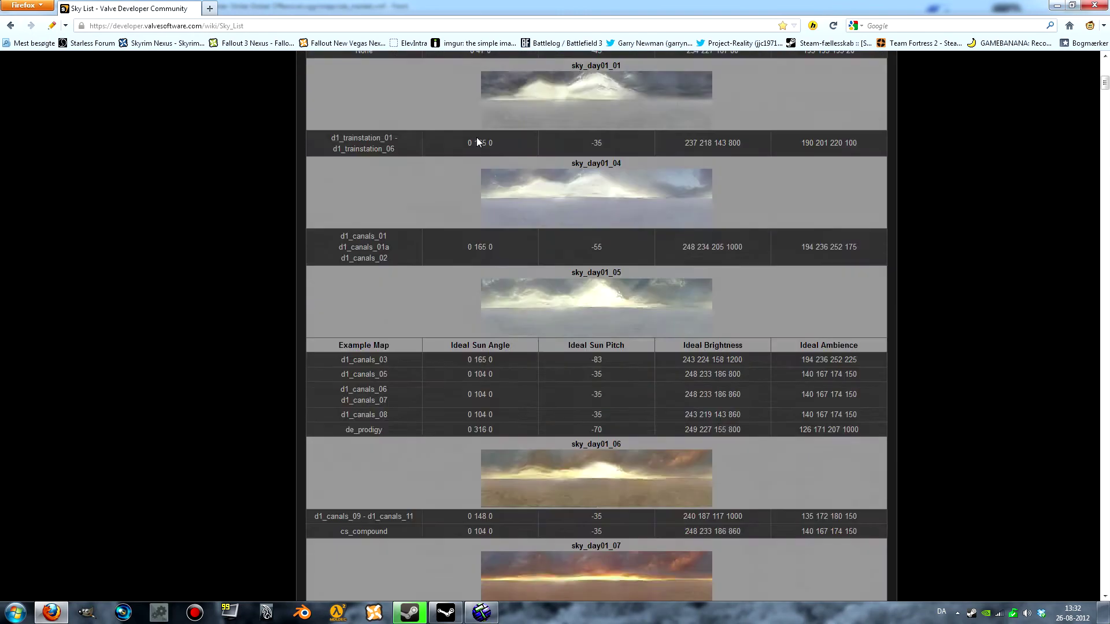
scroll(476, 137, down, 8)
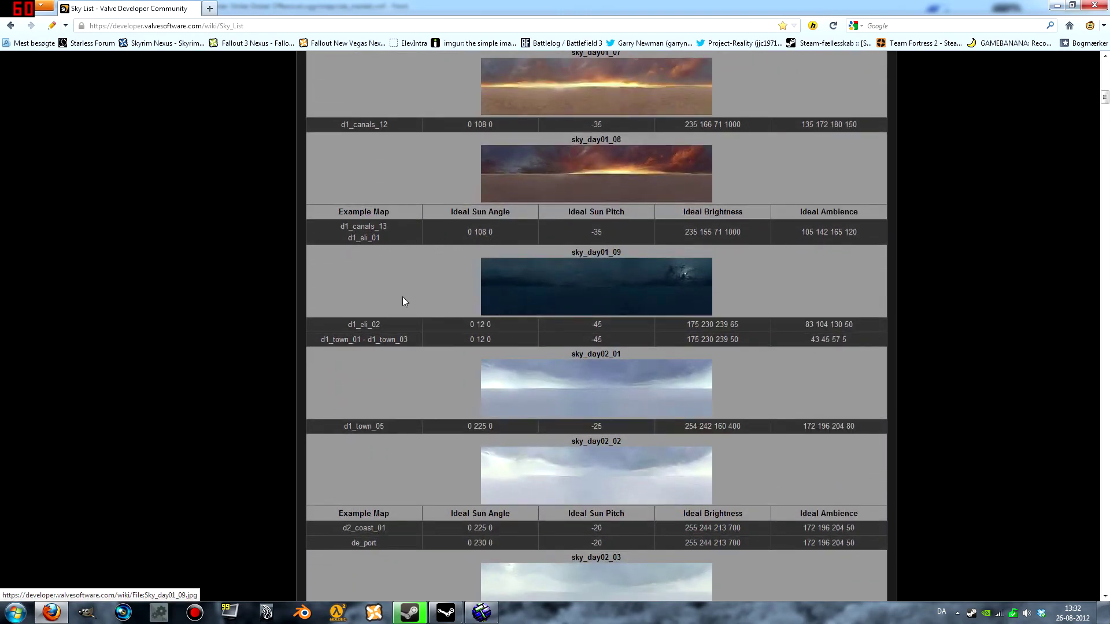
scroll(436, 277, down, 10)
scroll(452, 255, down, 10)
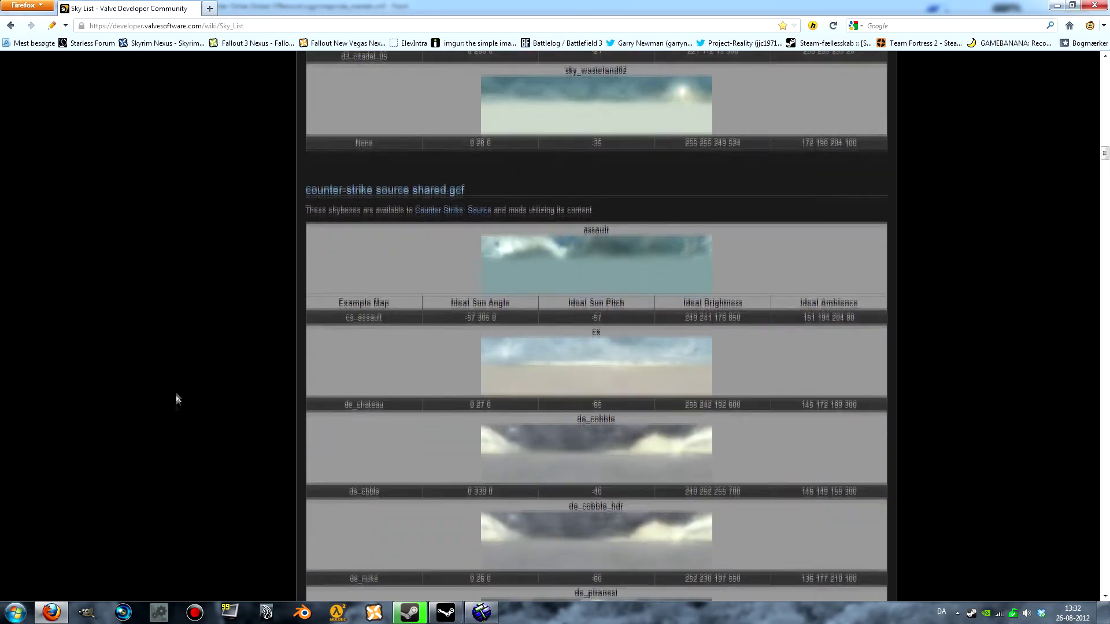
Search the Sky List page for sky_dust, go to the entry below sky_cs15_daylight04_hdr, and return to Hammer.
key(ctrl+f)
text(sky_dust)
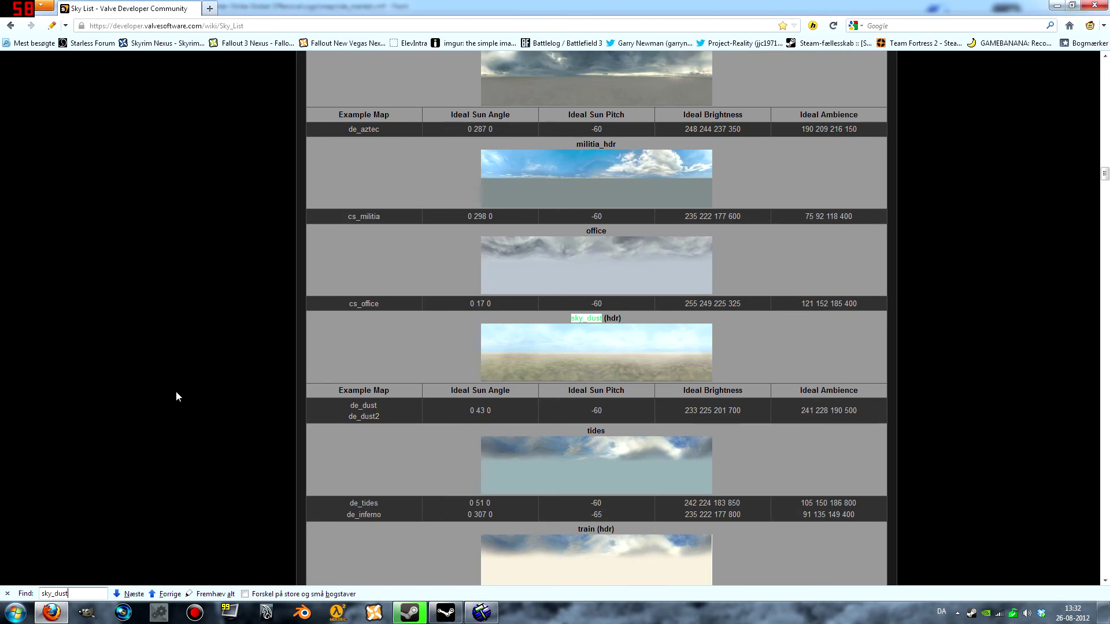
key(Return)
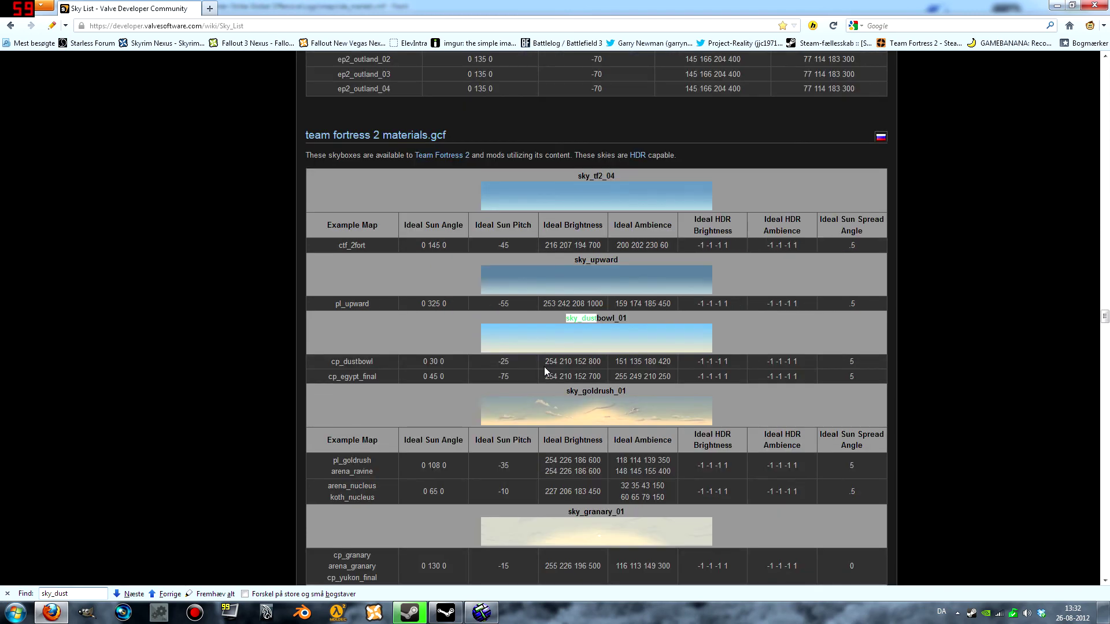
key(Return)
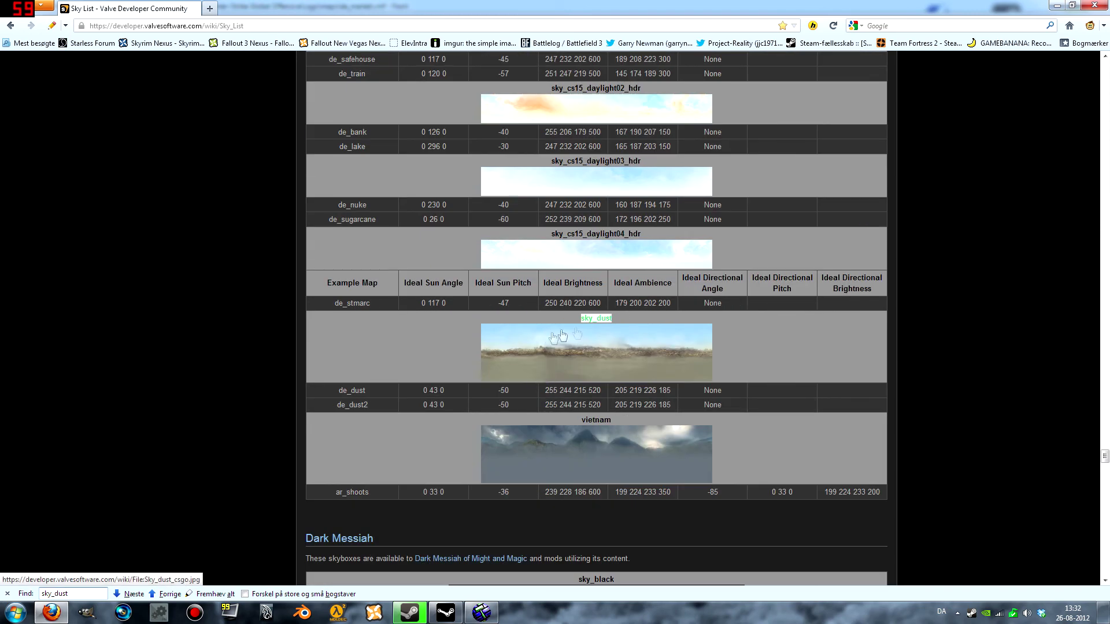
click(473, 335)
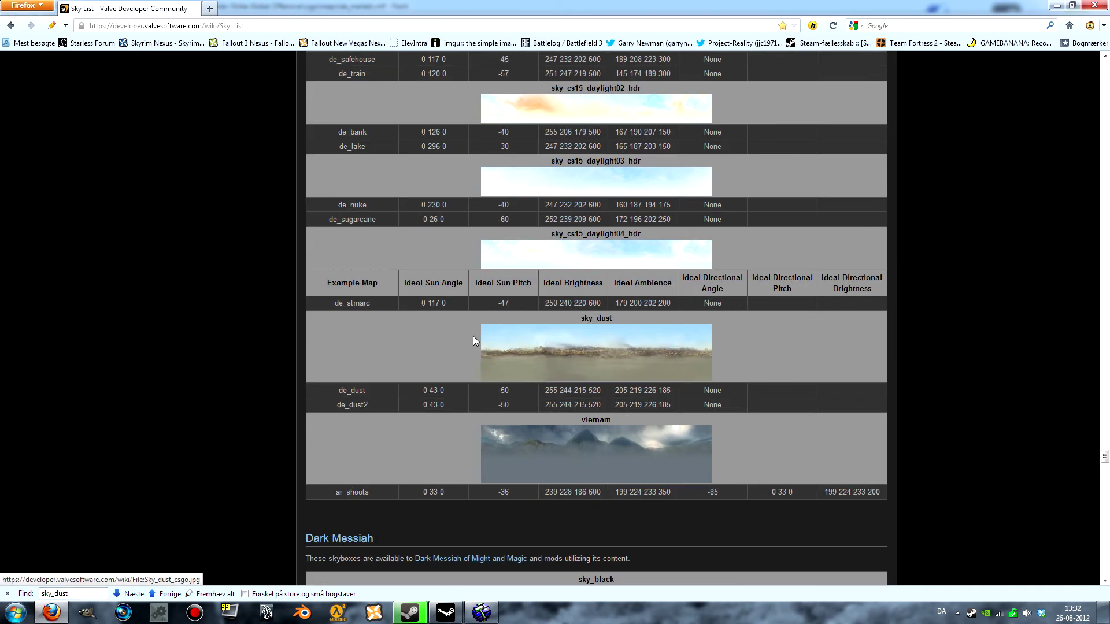
click(1056, 5)
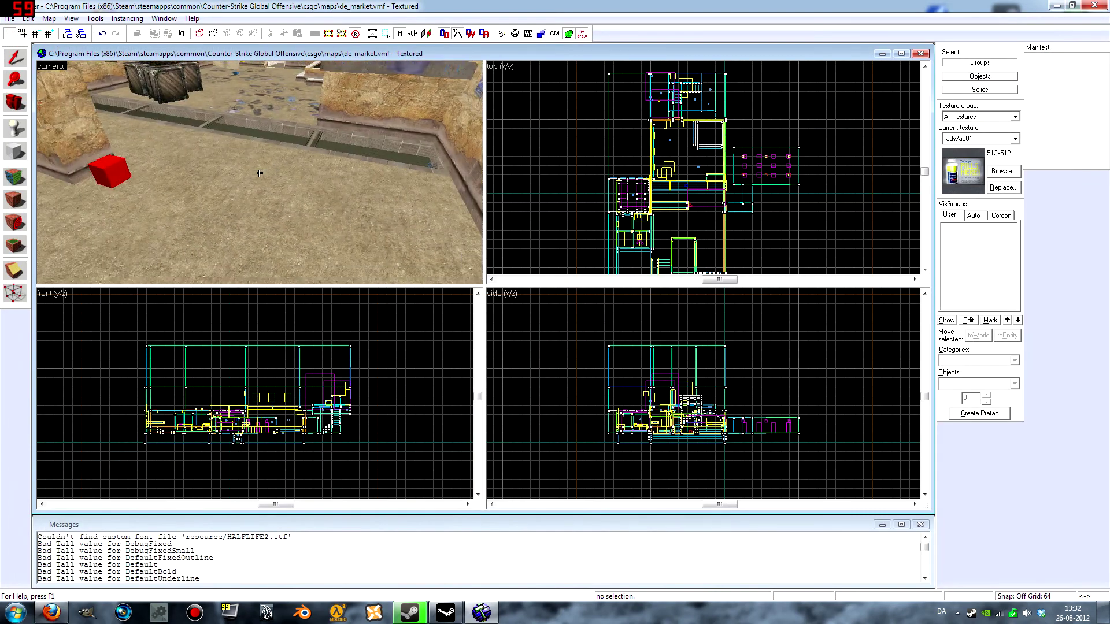
Place a light_environment entity on the sandy ground beside the red cube near the wall corner.
key(z)
click(21, 134)
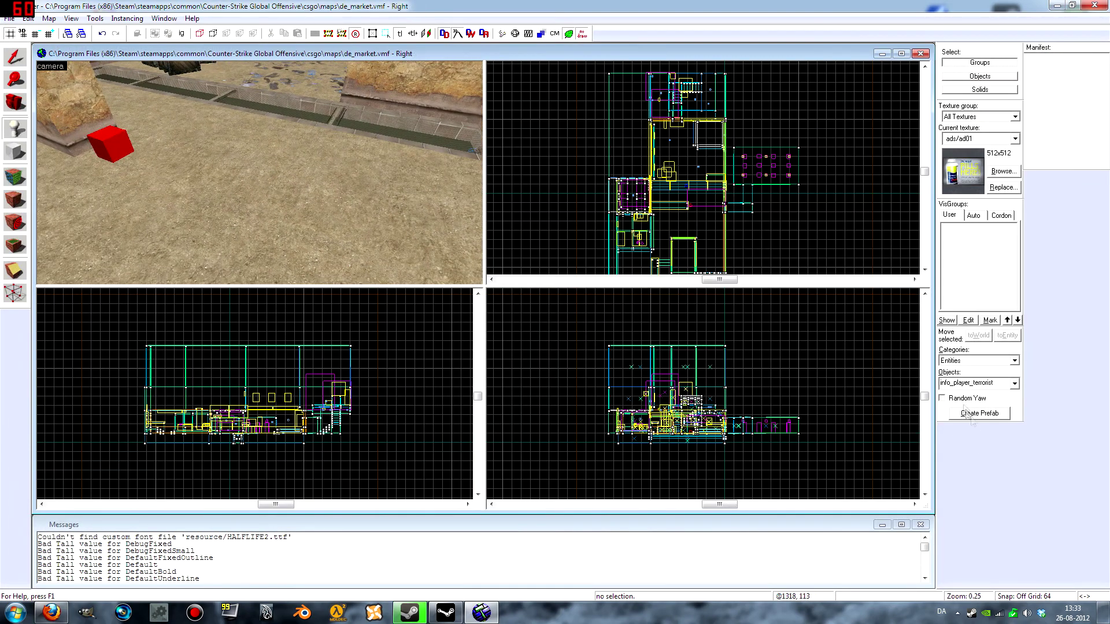
click(975, 383)
text(l)
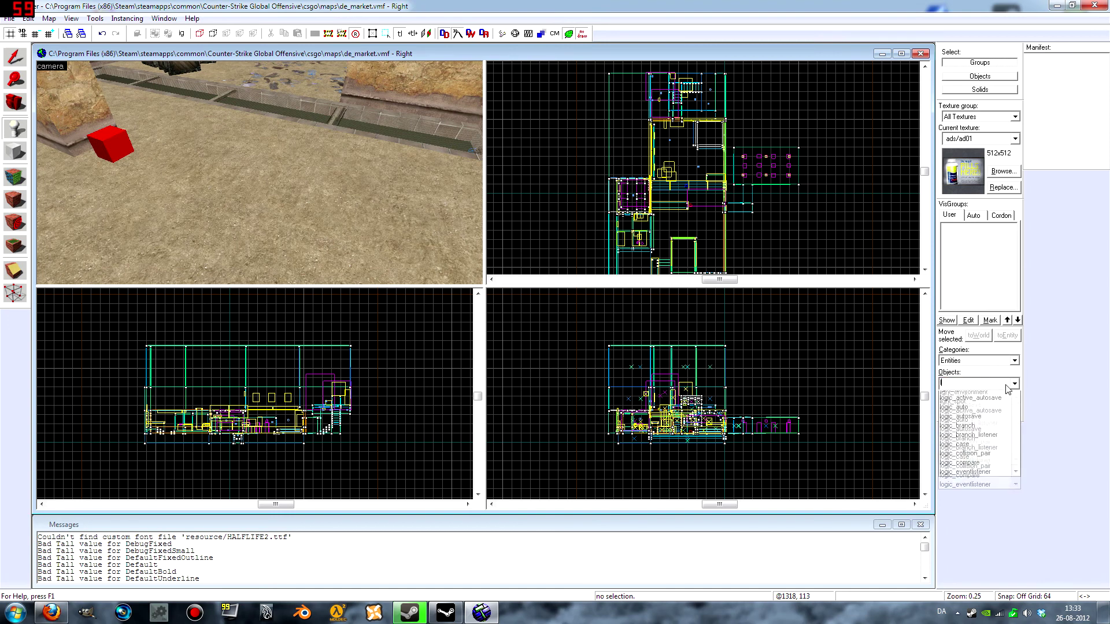
text(ight_environment)
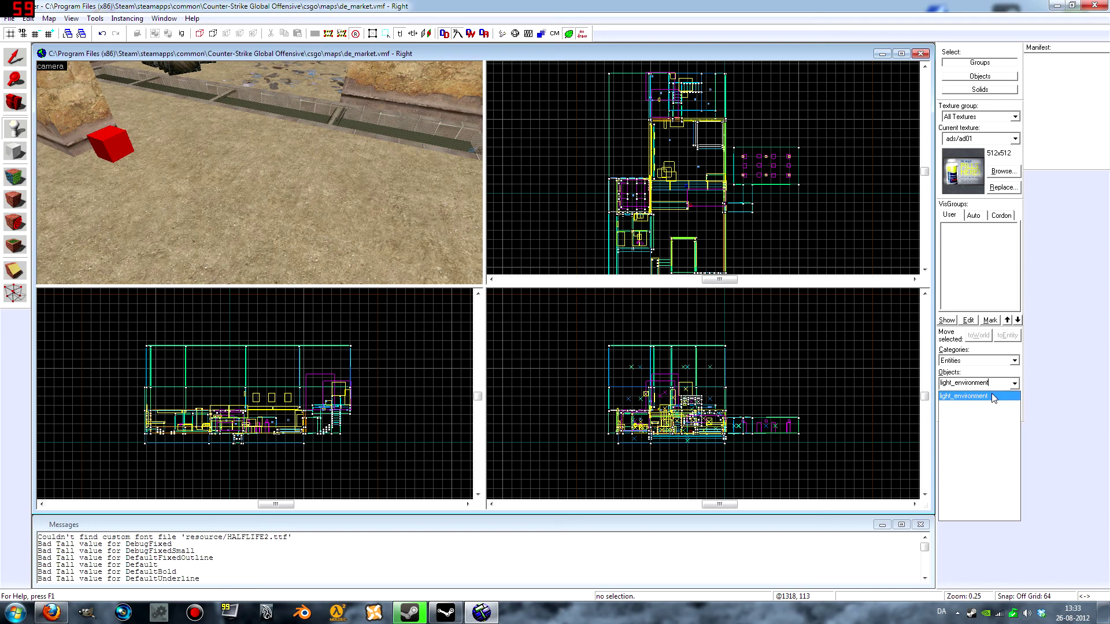
click(992, 397)
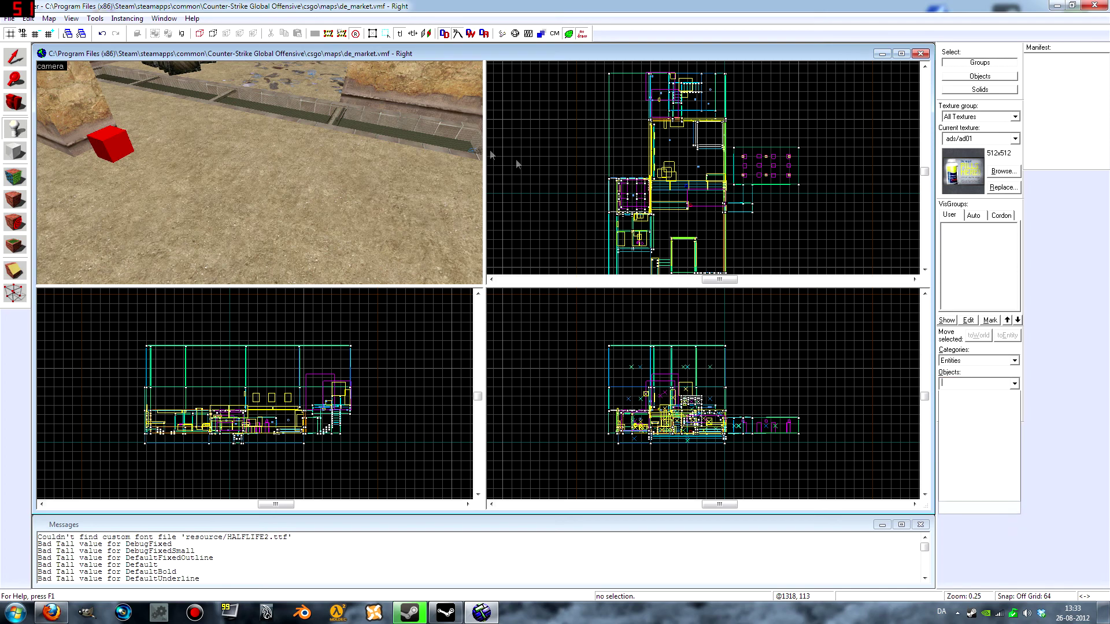
scroll(313, 199, down, 2)
key(z)
key(w)
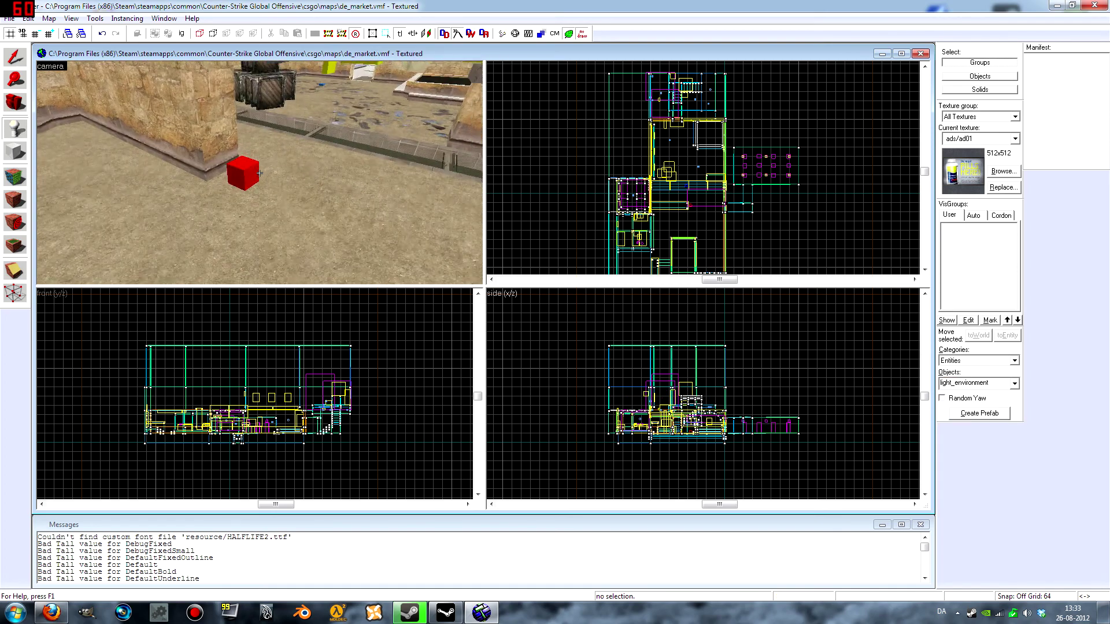
key(w)
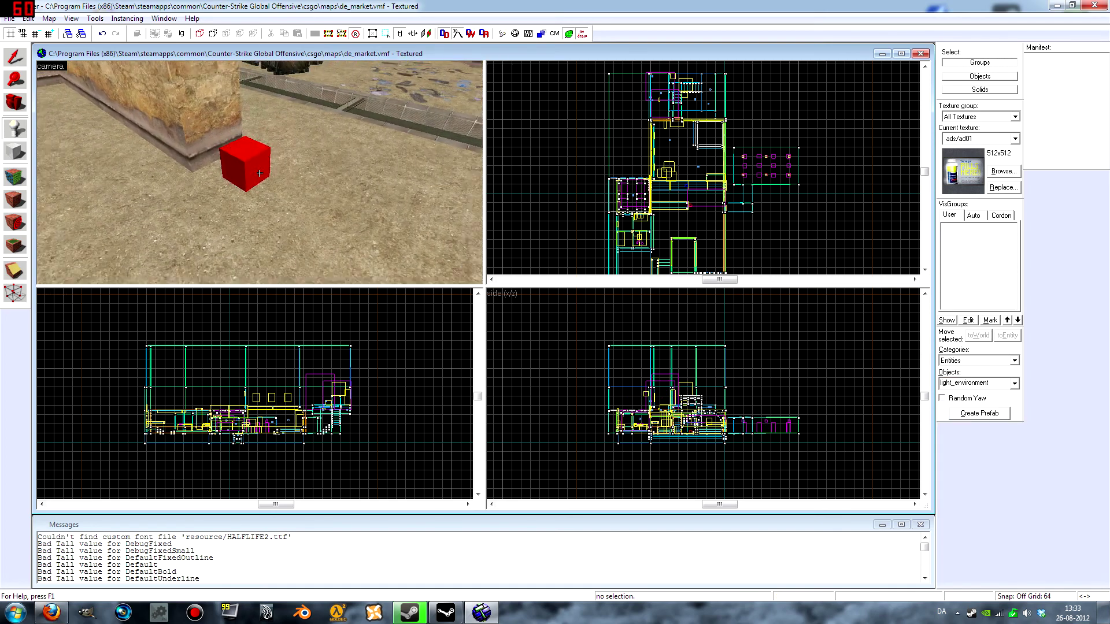
key(s)
key(z)
click(255, 176)
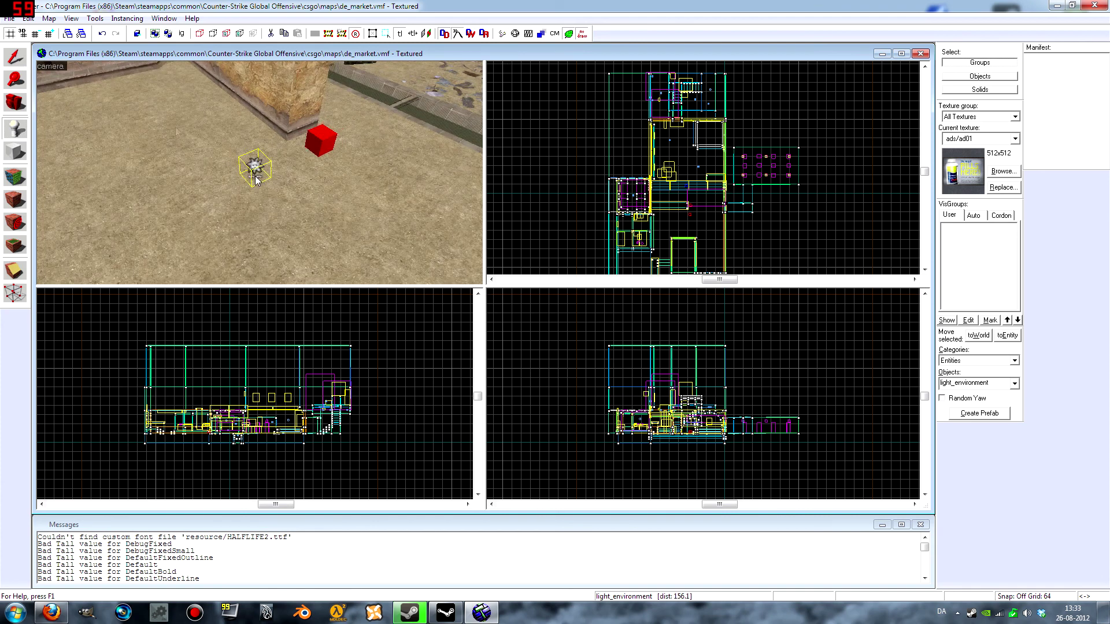
Open the light_environment's properties and consult the sky_dust sun settings on the Sky List page in Firefox, returning to Hammer.
click(26, 64)
key(z)
key(w)
key(z)
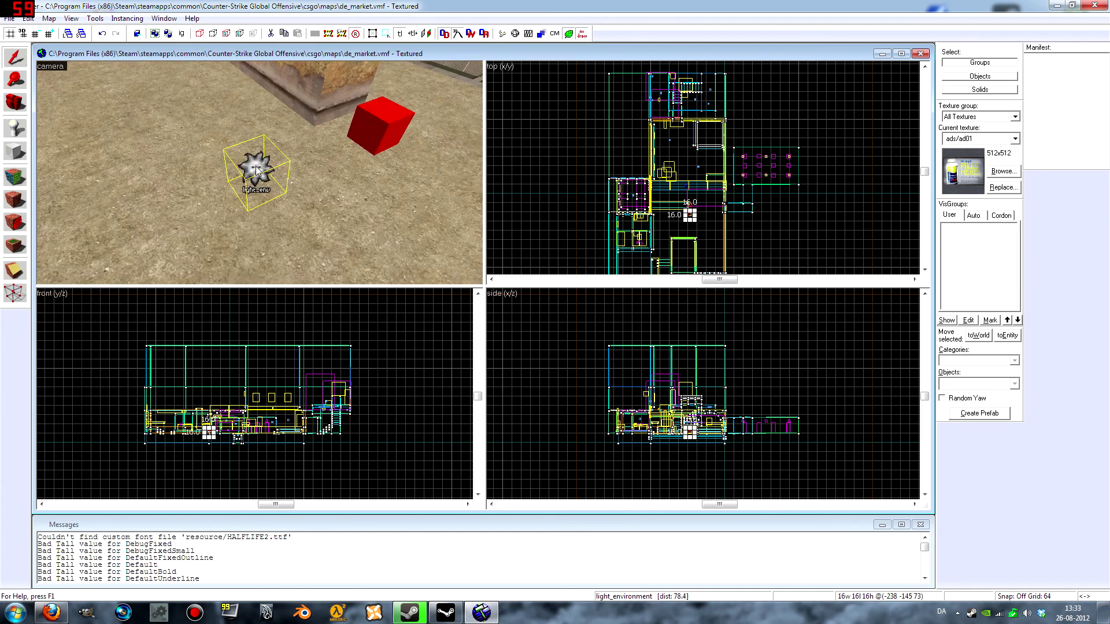
double_click(256, 165)
mouse_move(520, 184)
mouse_down()
mouse_move(500, 181)
mouse_move(513, 169)
mouse_up()
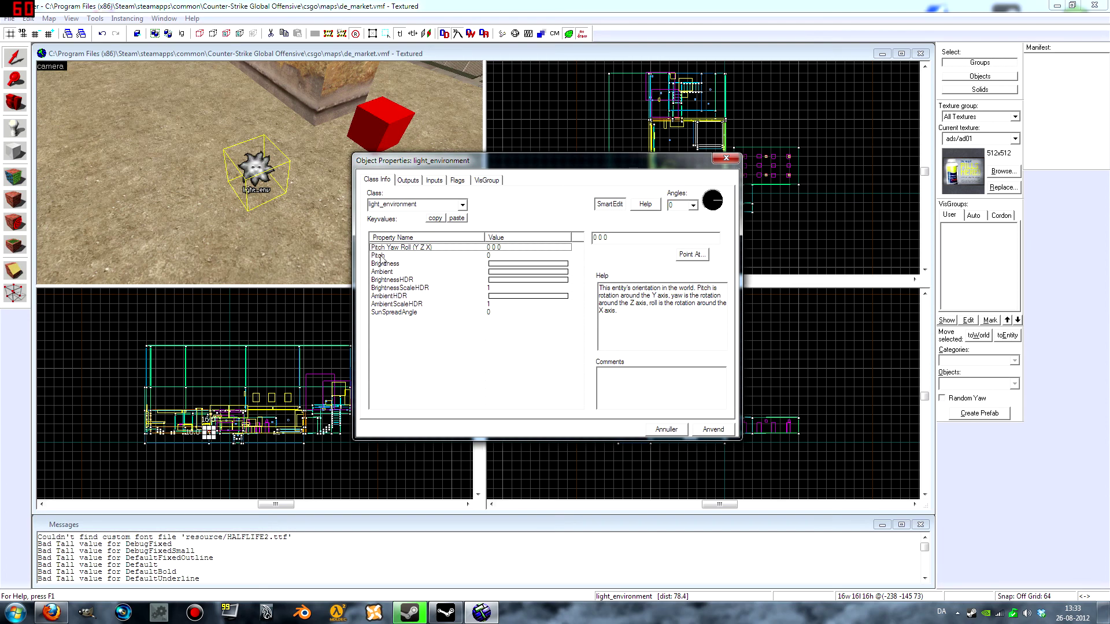
click(51, 612)
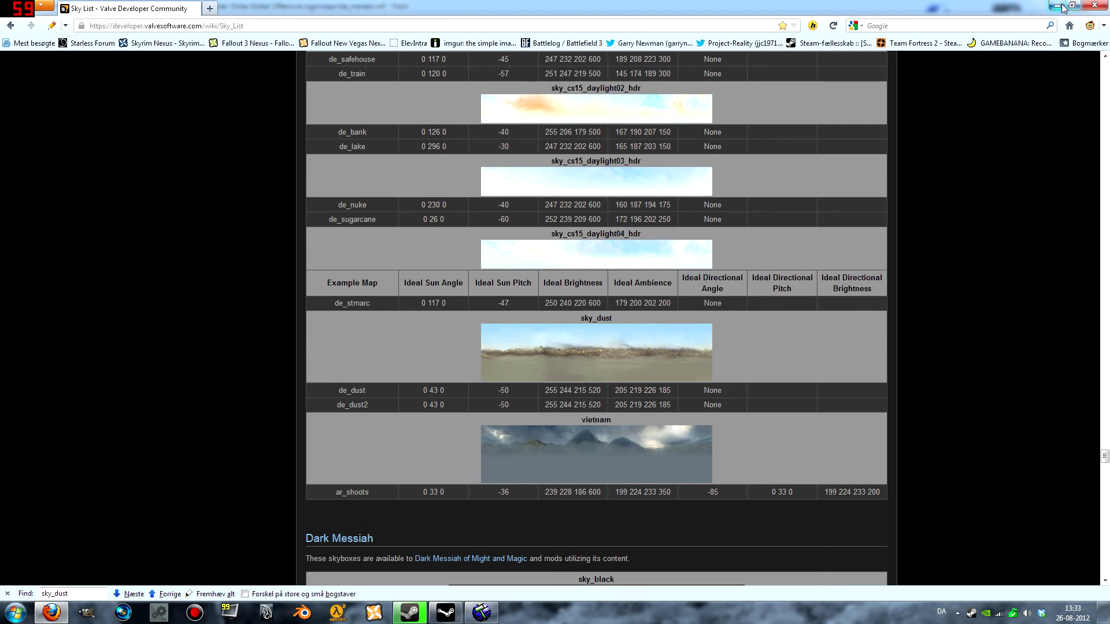
key(alt+Tab)
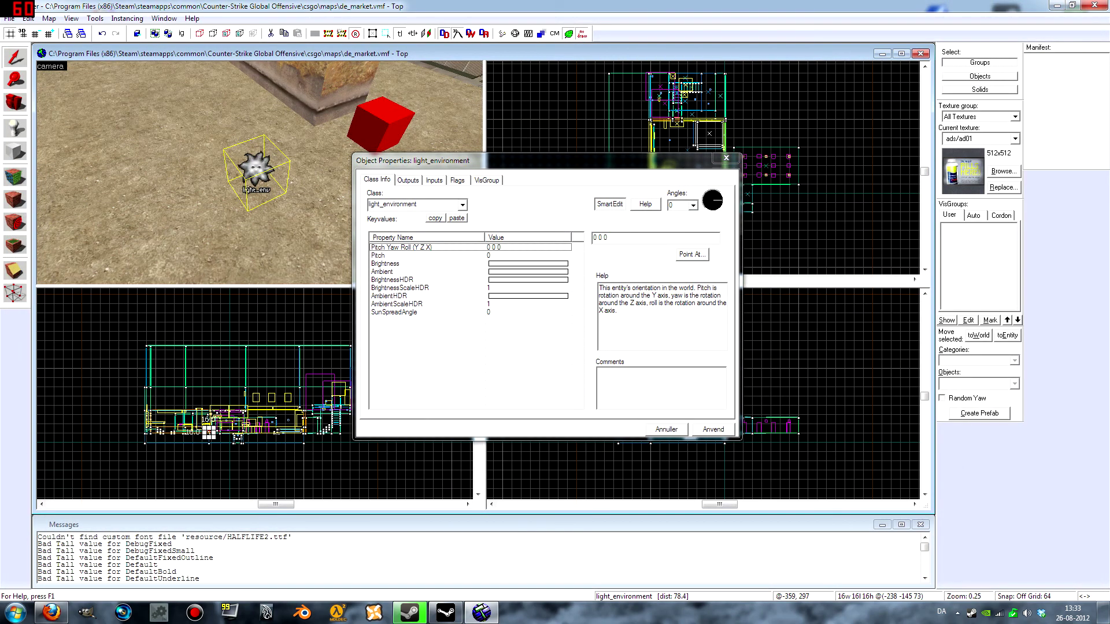
Set the light_environment's Pitch Yaw Roll to 0 43 0 and its Pitch to -50, checking the sky_dust values in Firefox.
click(599, 237)
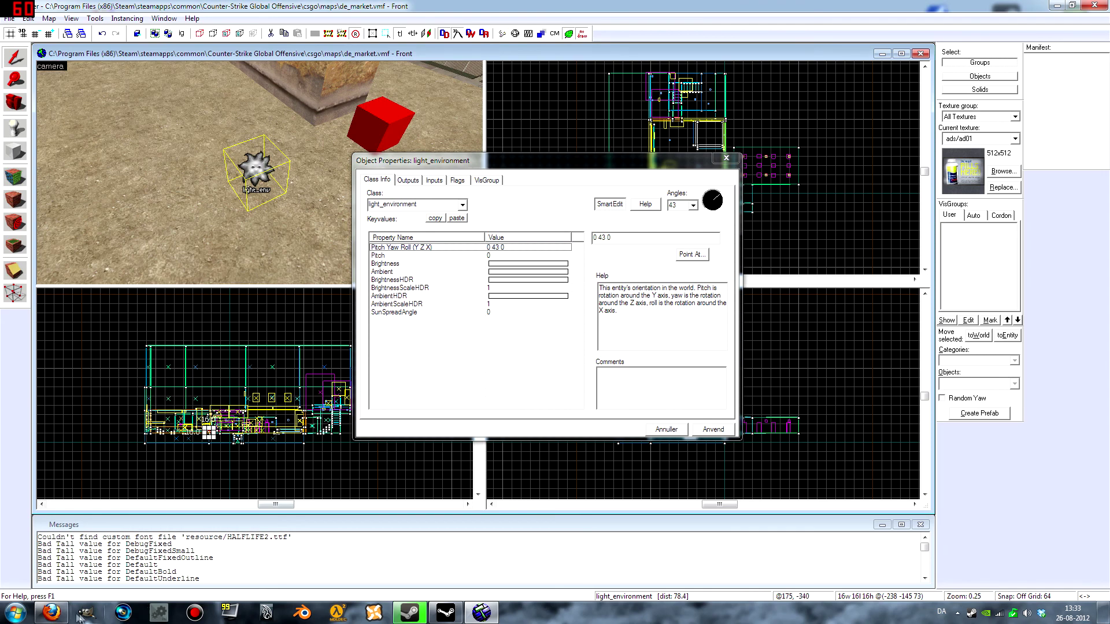
click(51, 612)
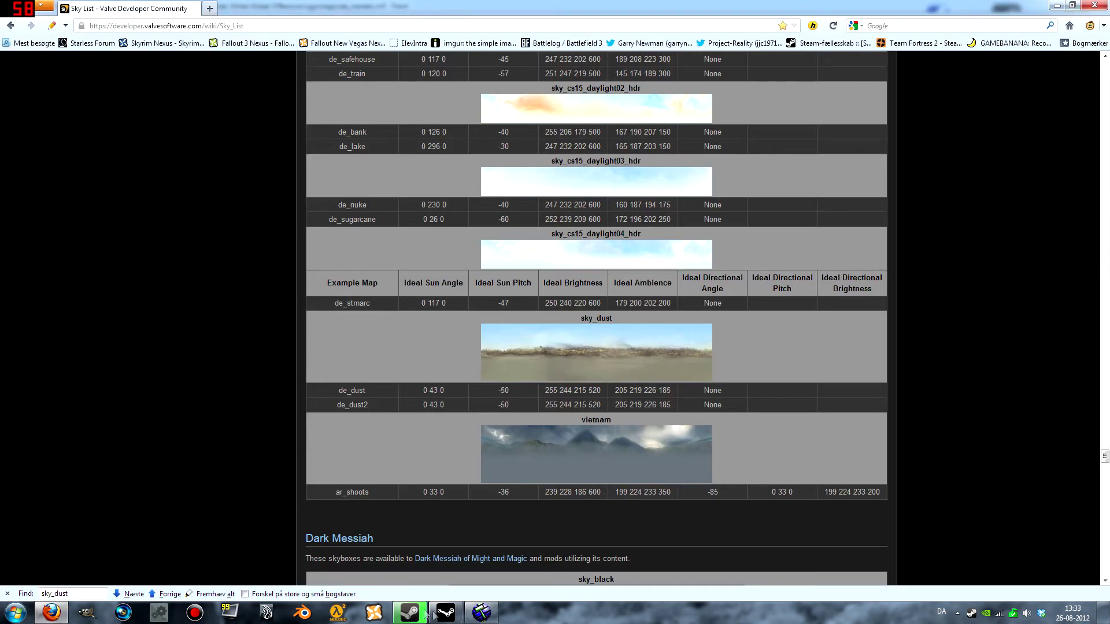
click(481, 613)
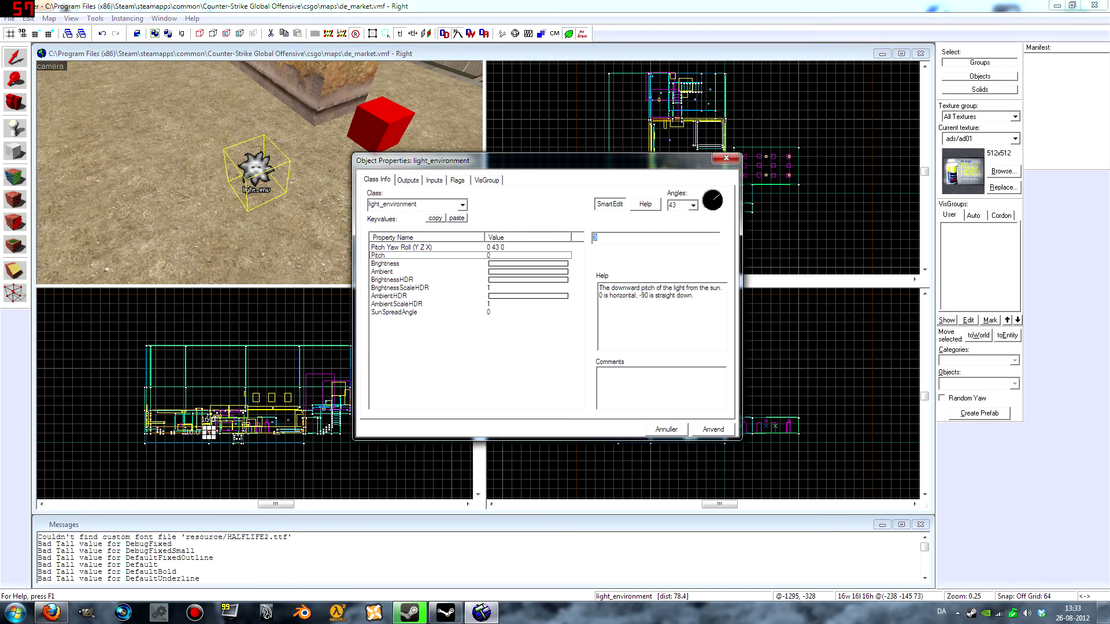
text(-50)
click(51, 613)
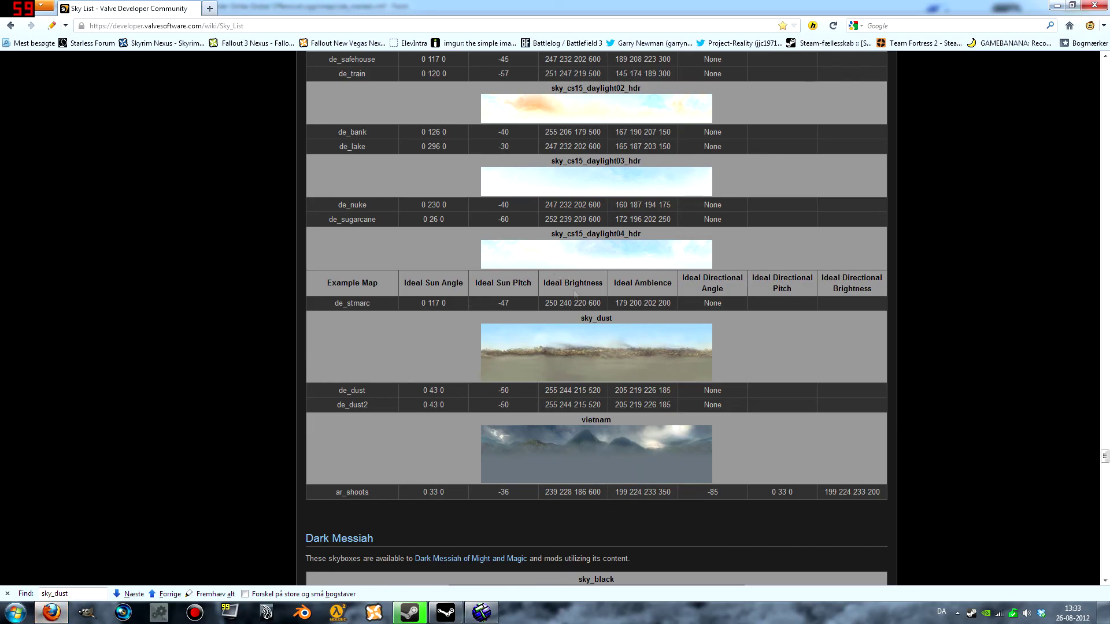
drag(545, 392, 601, 391)
right_click(581, 390)
click(597, 399)
click(490, 609)
click(523, 264)
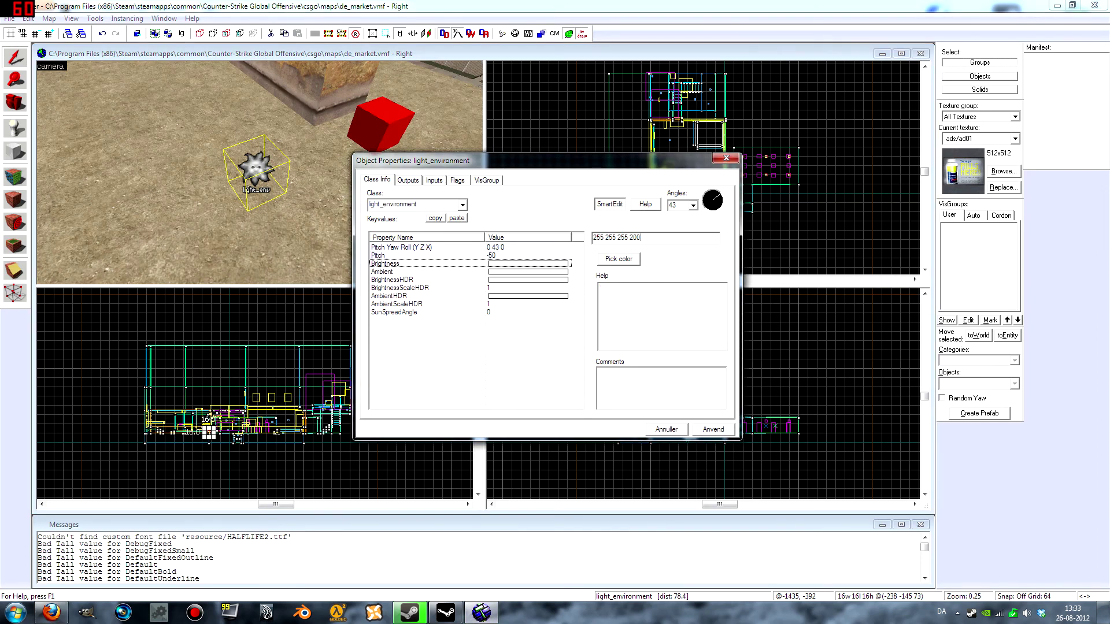
key(End)
key(BackSpace)
click(527, 271)
key(alt+Tab)
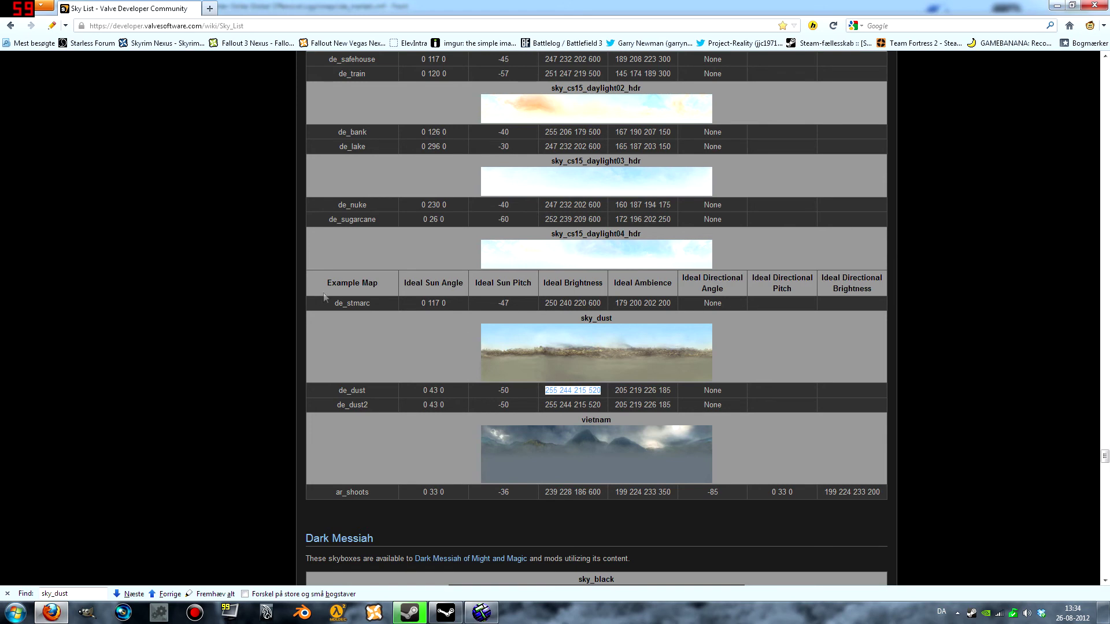
drag(672, 390, 614, 390)
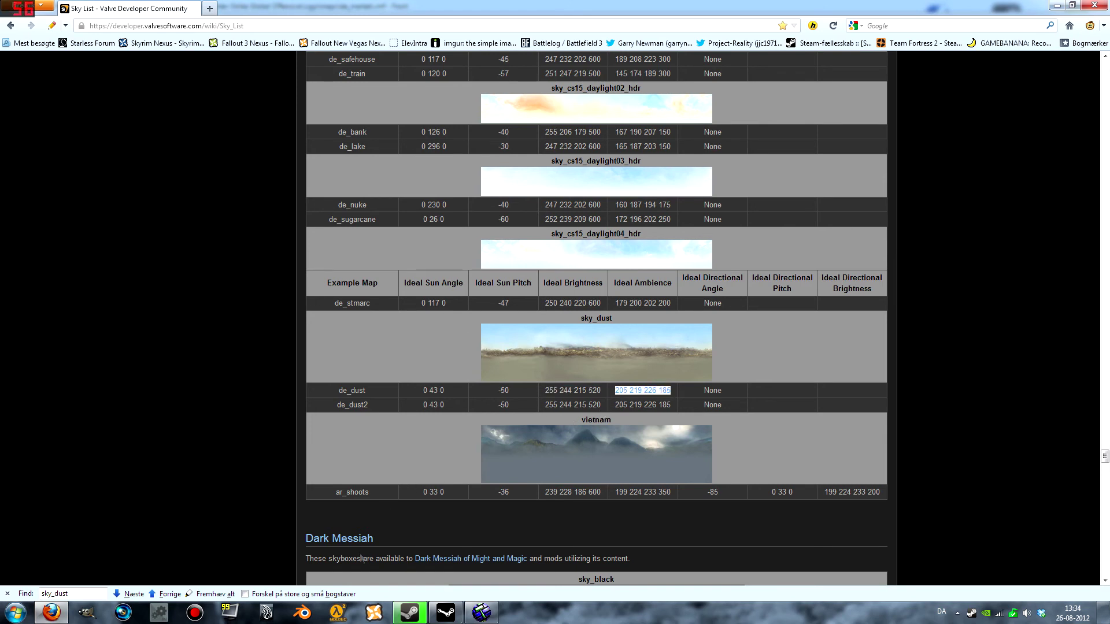
key(alt+Tab)
click(541, 280)
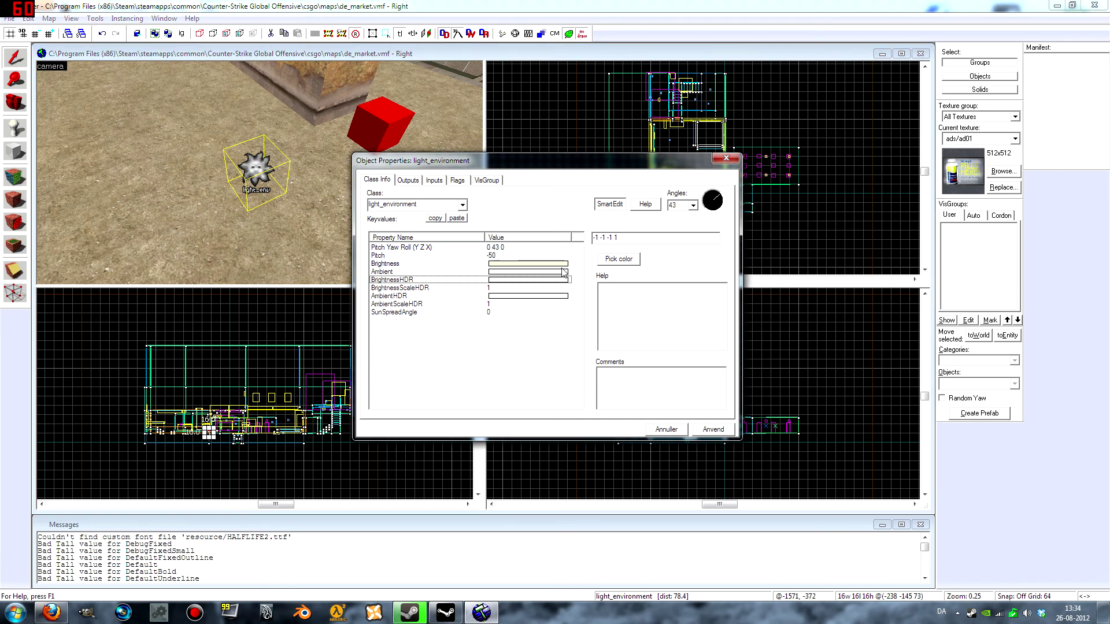
click(563, 272)
key(ctrl+v)
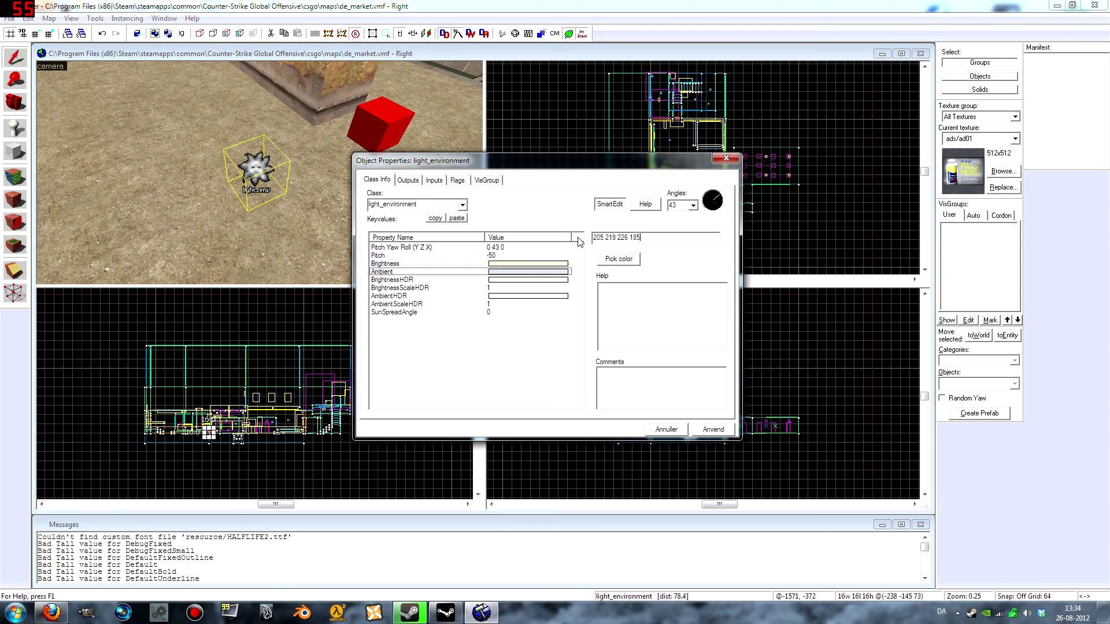
click(712, 429)
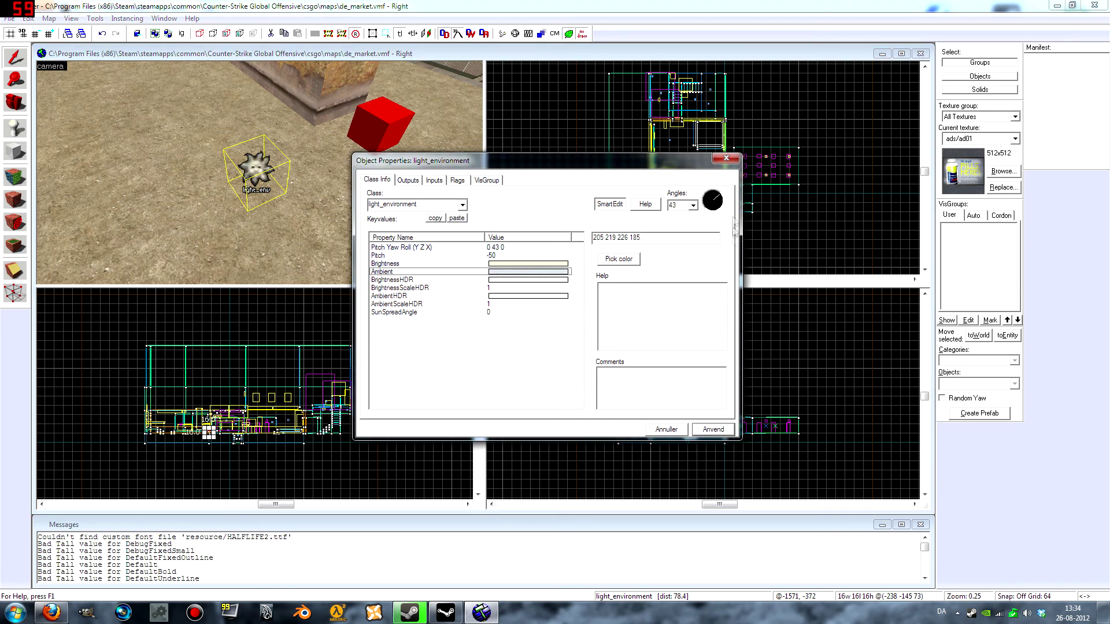
click(725, 158)
Place a shadow_control entity on the sandy ground beside the light_environment.
key(w)
key(s)
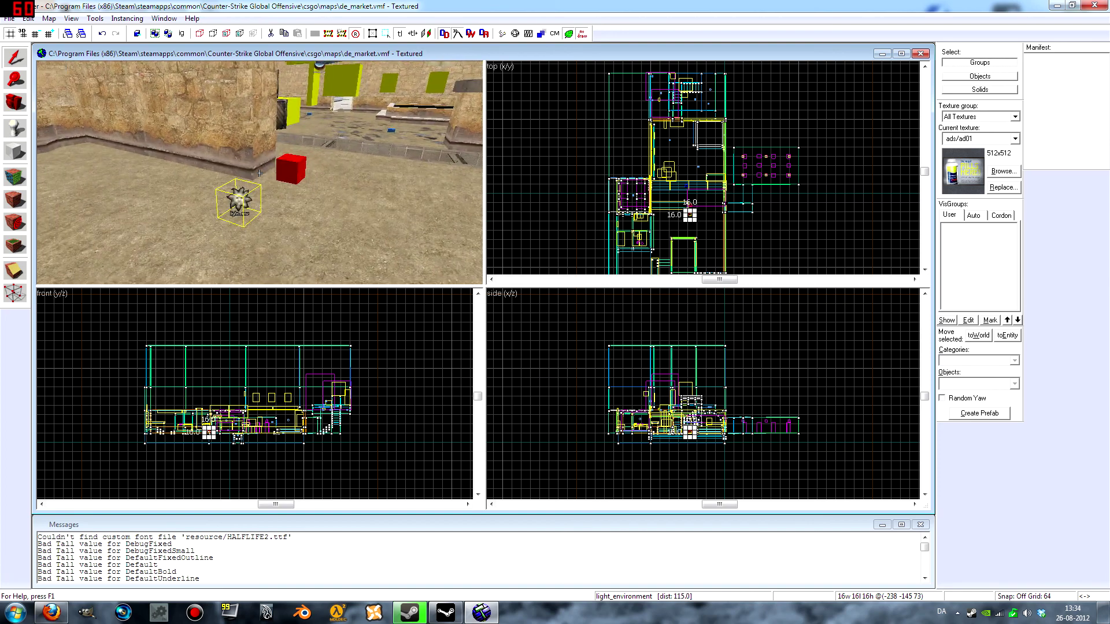
key(w)
key(z)
key(z)
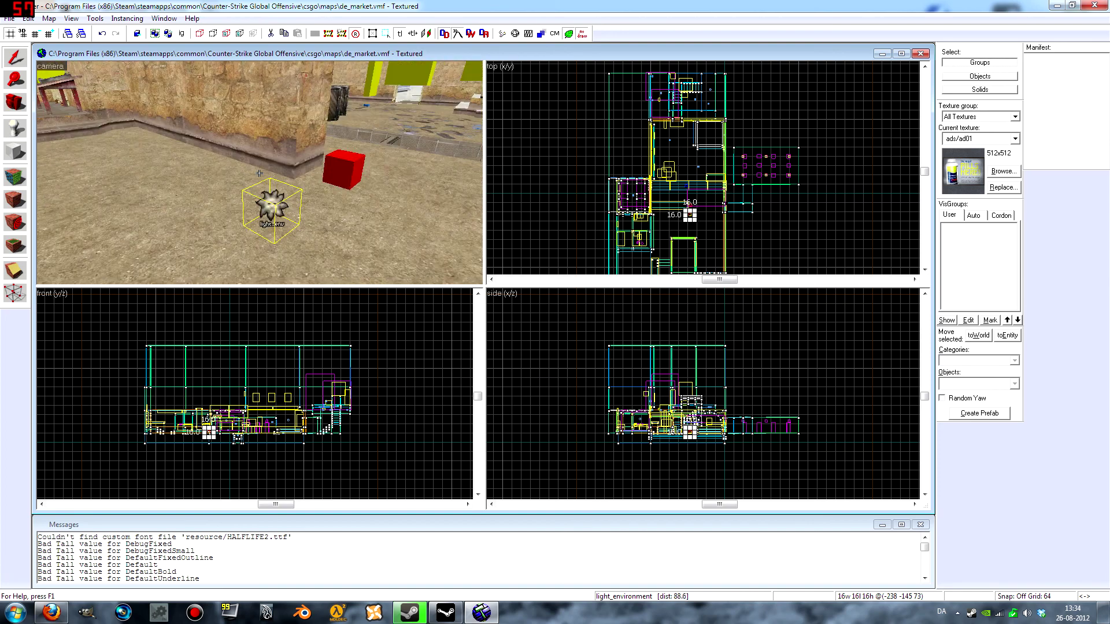
click(15, 131)
click(964, 382)
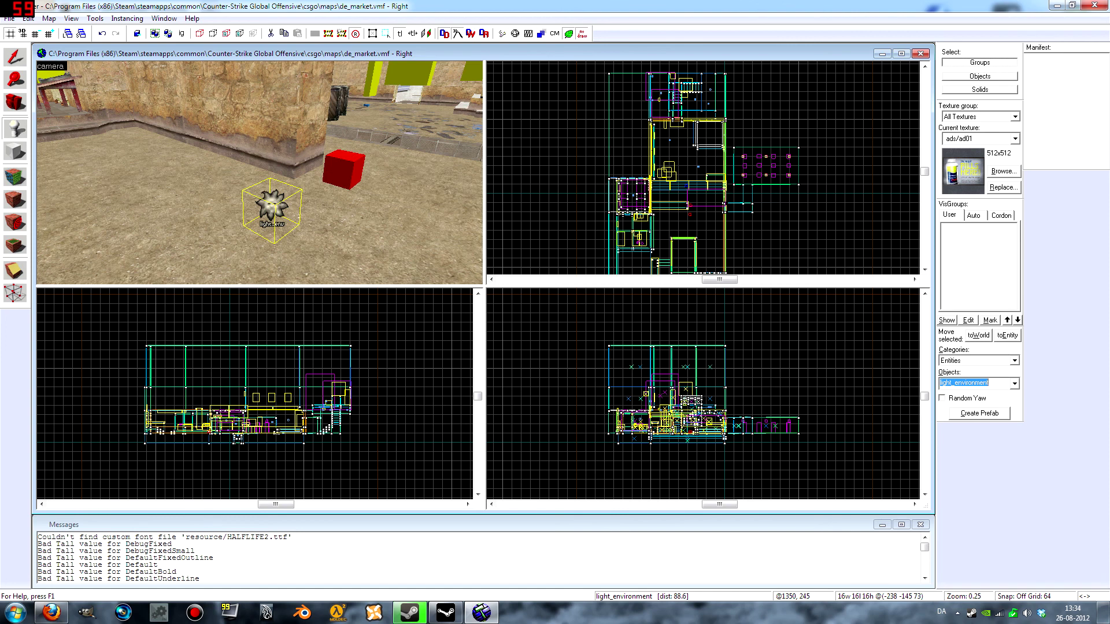
text(shadow_control)
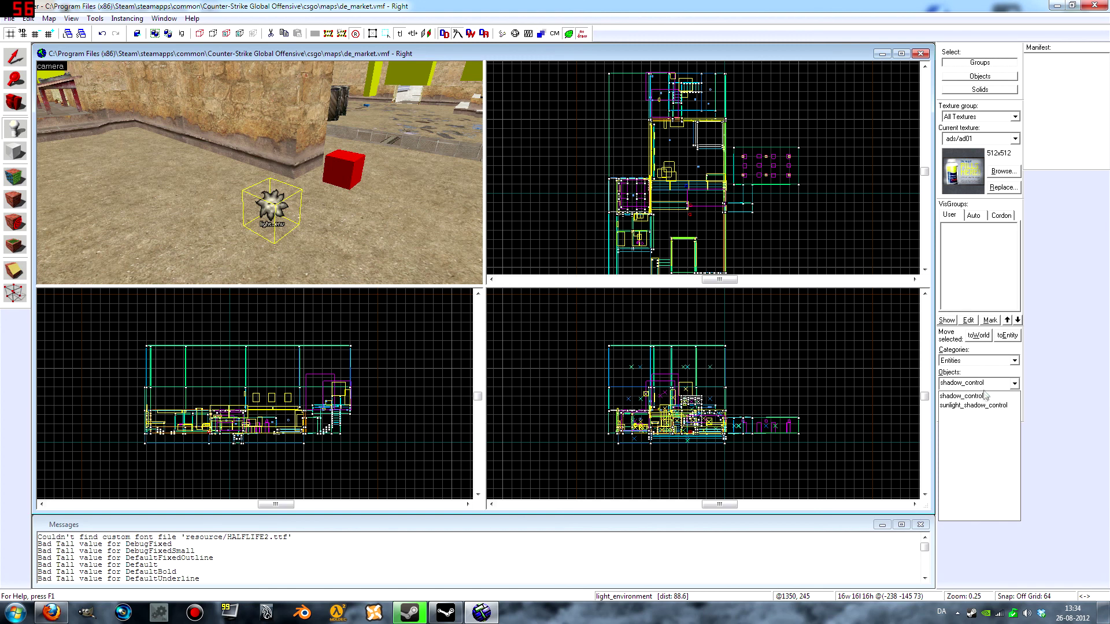
click(986, 396)
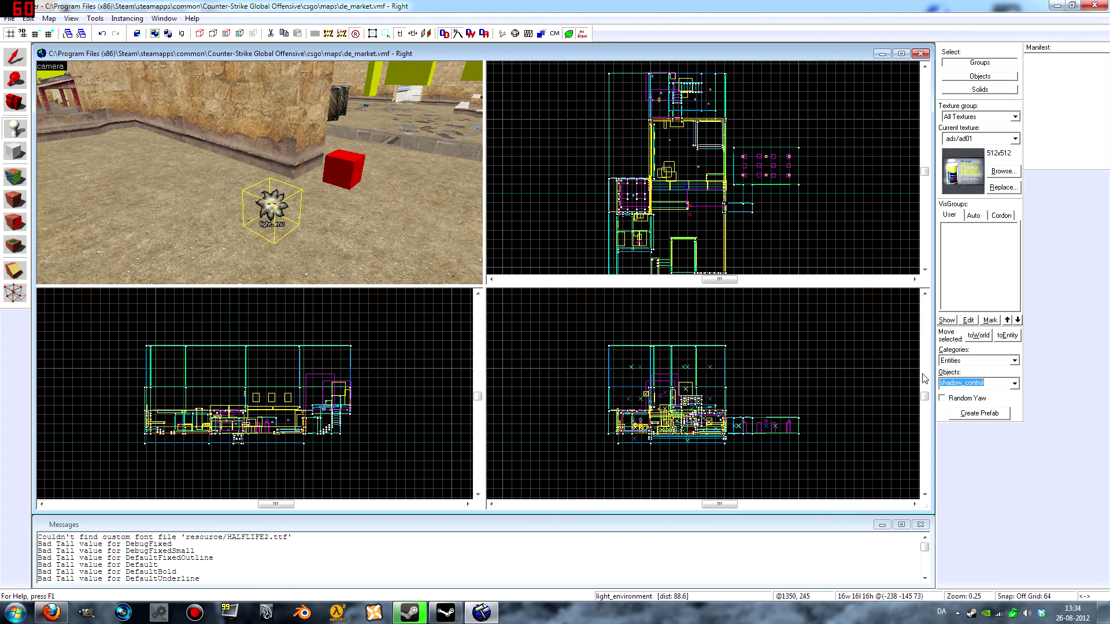
click(245, 184)
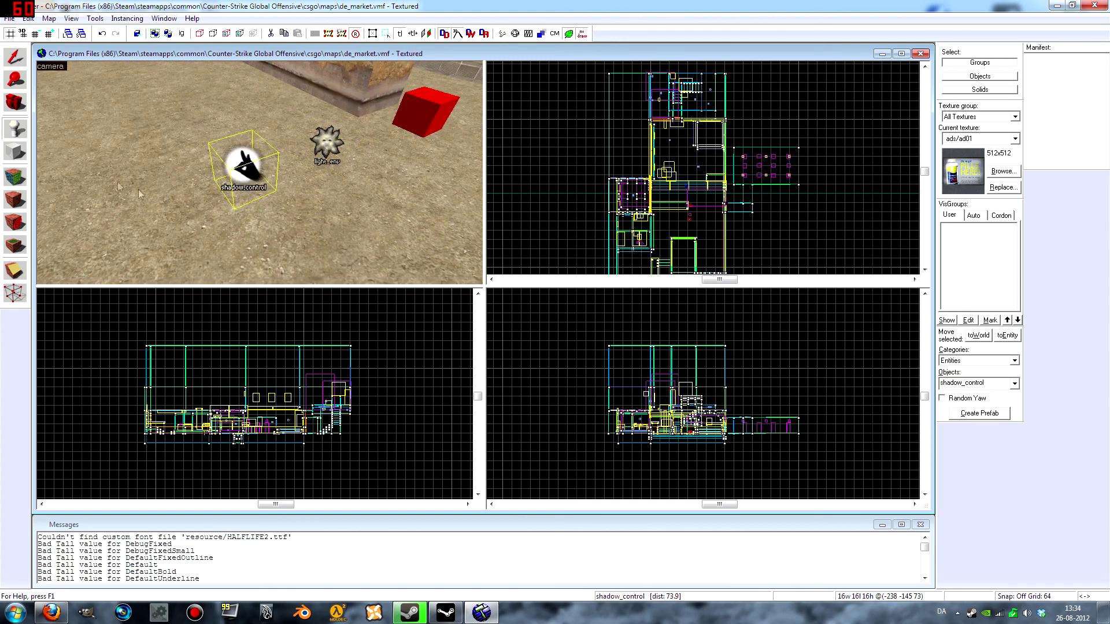
Open the shadow_control's properties and set its Pitch Yaw Roll to 0 43 0, applying the change.
click(5, 58)
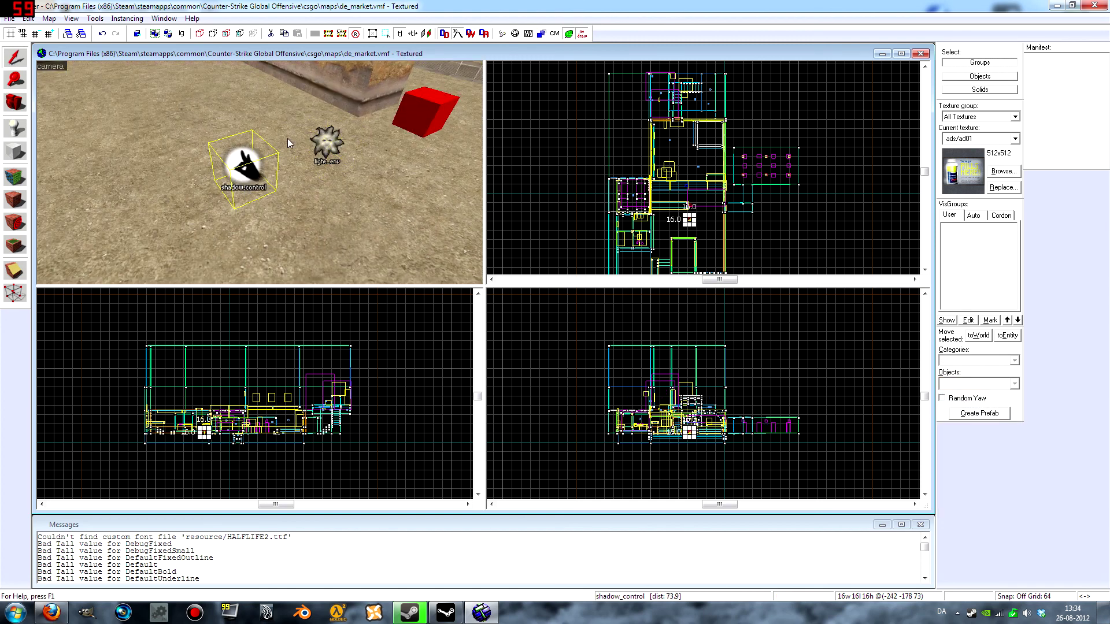
double_click(250, 168)
drag(502, 167, 489, 192)
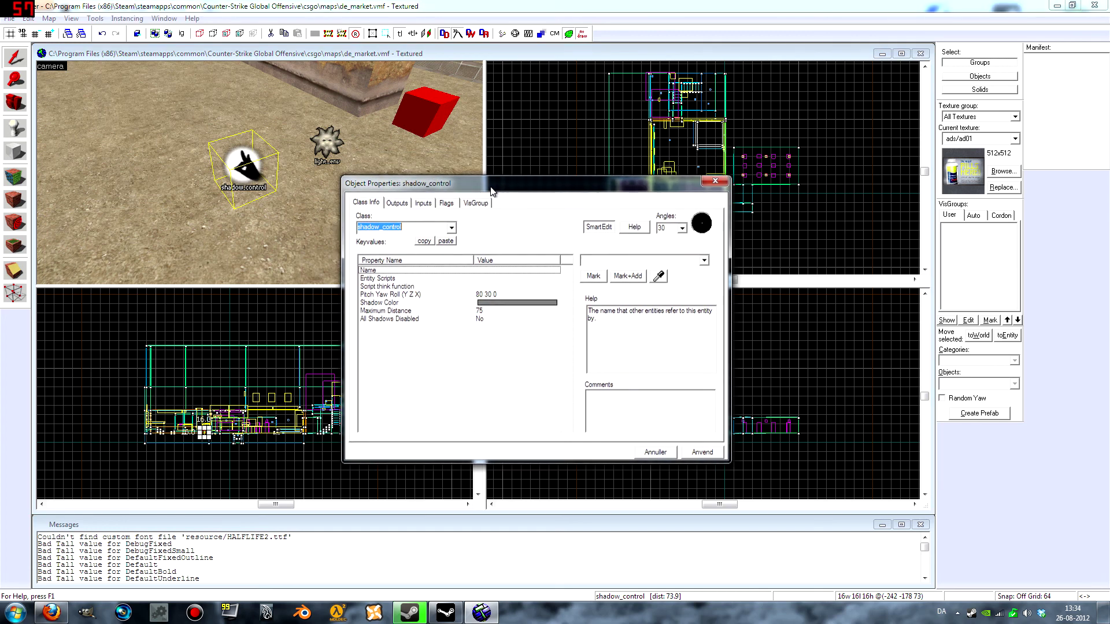
click(407, 297)
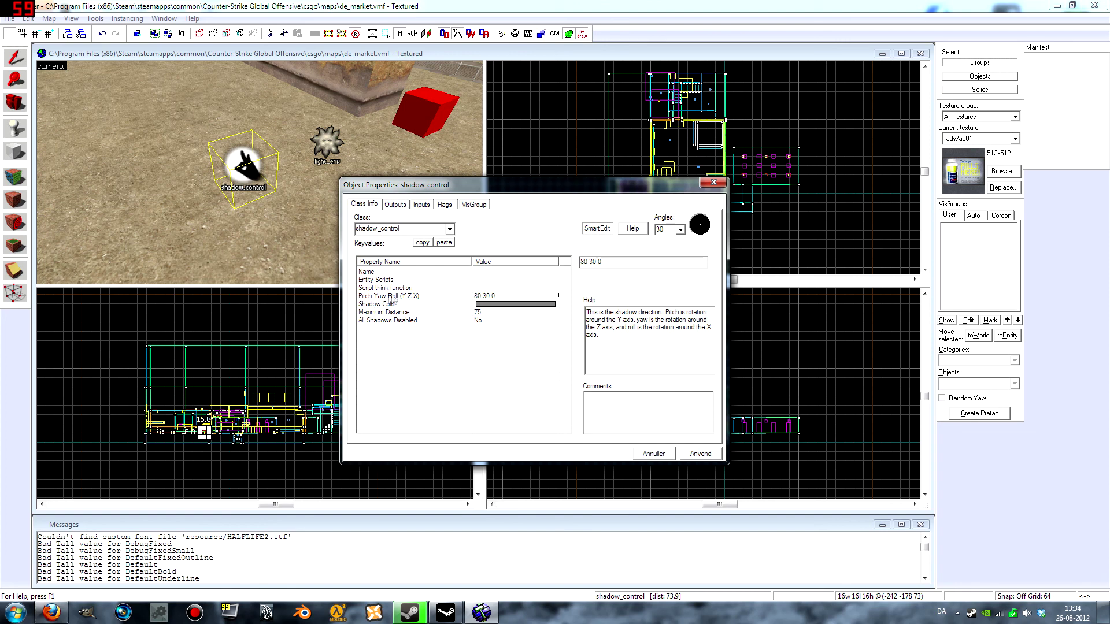
drag(612, 263, 565, 259)
click(681, 450)
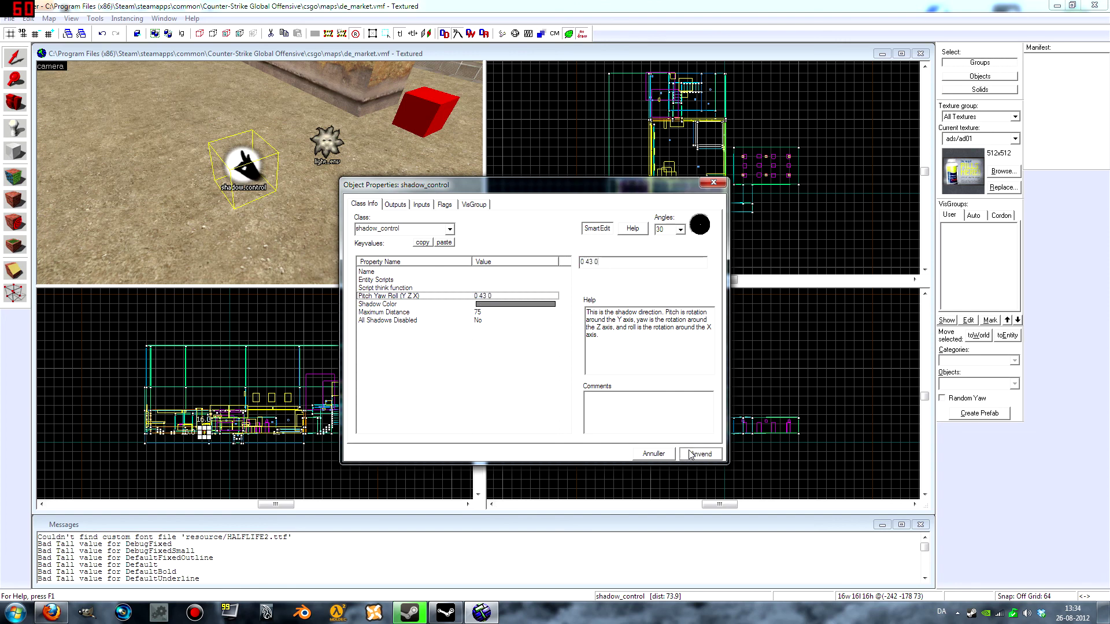
Keep All Shadows Disabled at No for the shadow_control, apply the settings and close its properties.
click(399, 320)
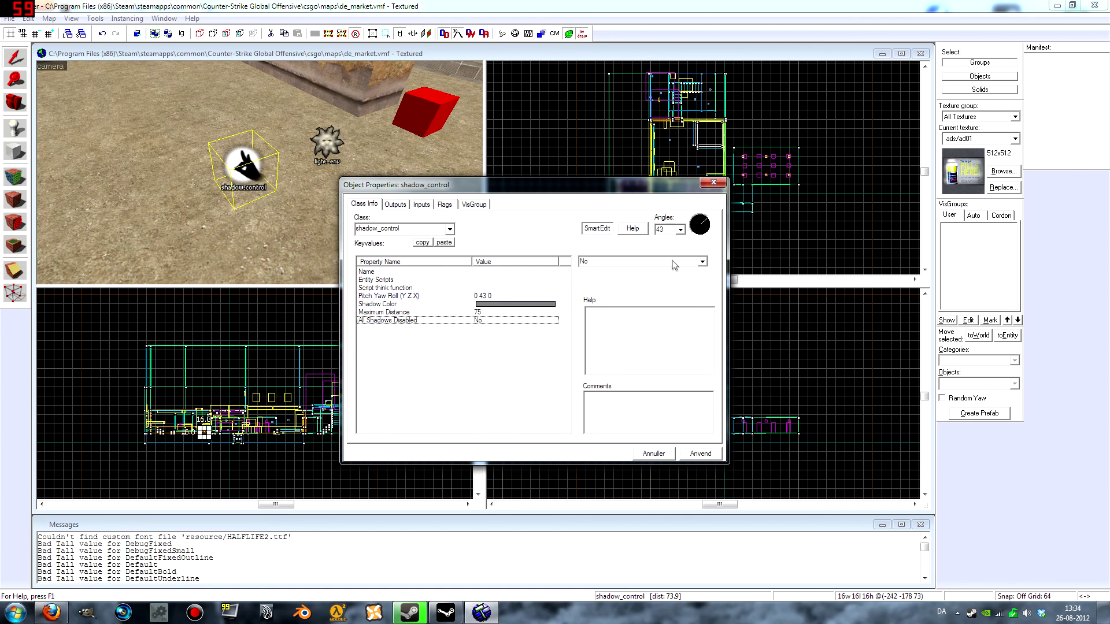
click(703, 262)
click(703, 262)
click(698, 453)
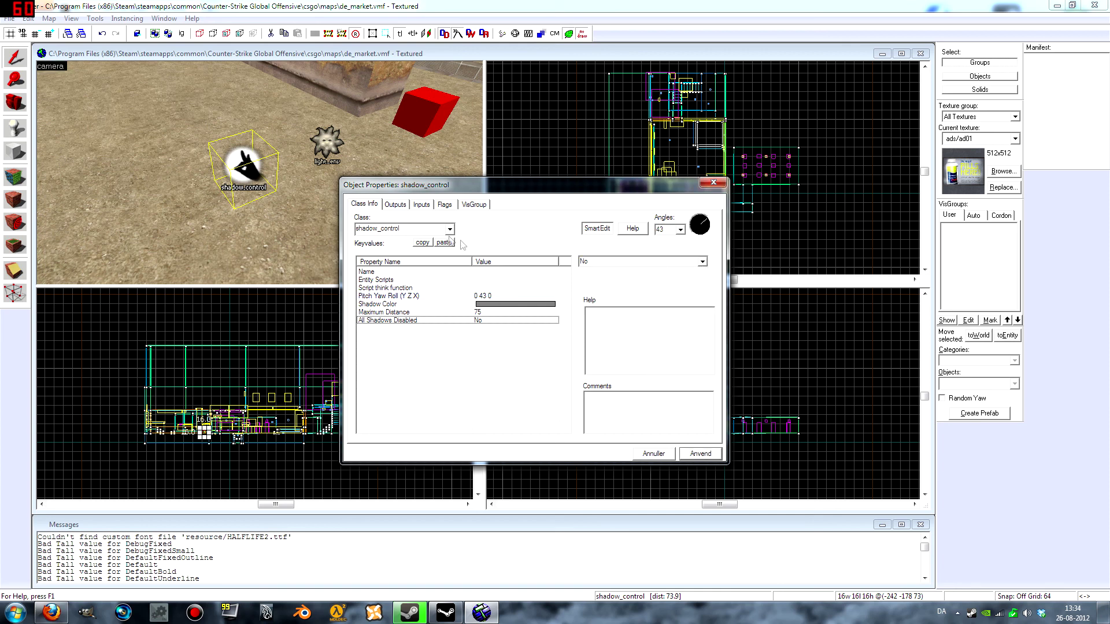
click(249, 170)
drag(492, 186, 458, 209)
click(275, 191)
click(679, 204)
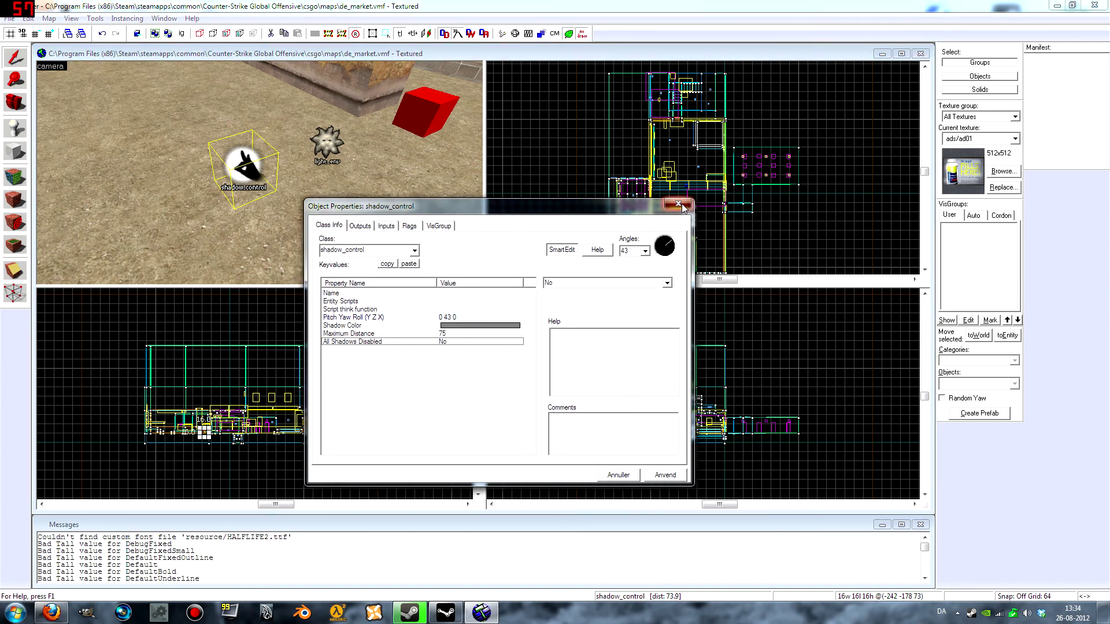
Reopen the shadow_control's properties to look over its class info, close them and view both entities in the camera view.
key(z)
key(d)
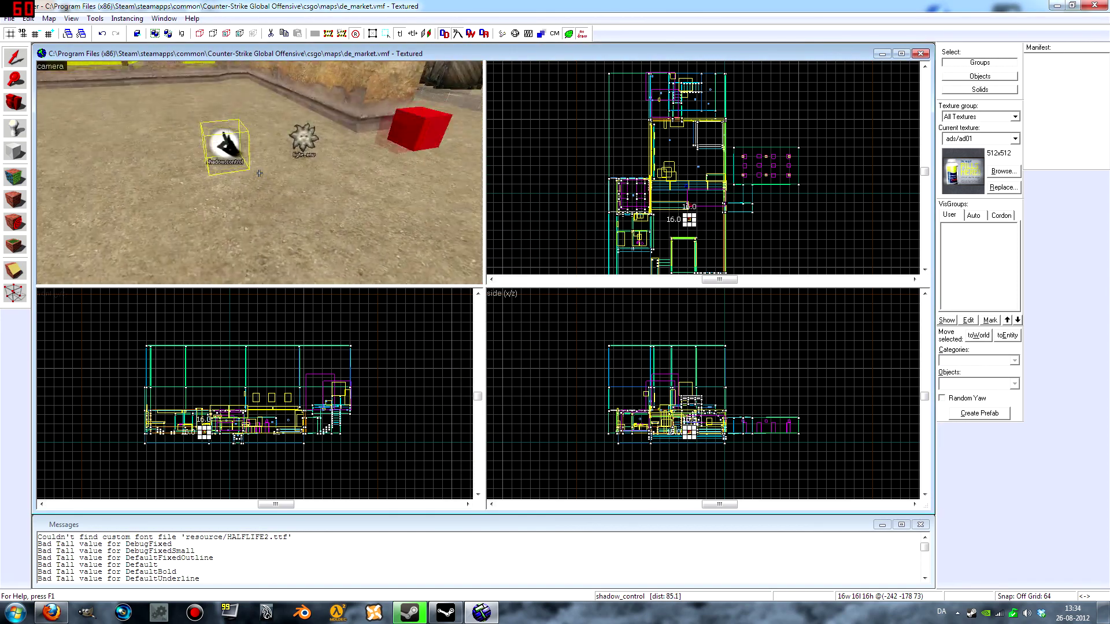
double_click(233, 160)
click(386, 227)
click(329, 226)
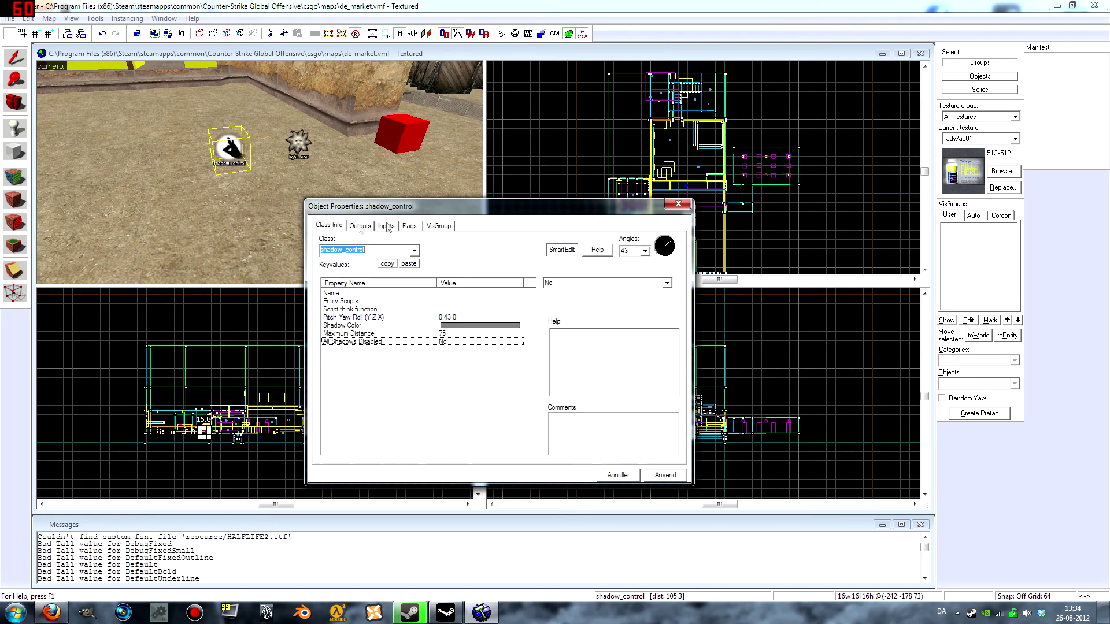
click(678, 203)
key(s)
key(z)
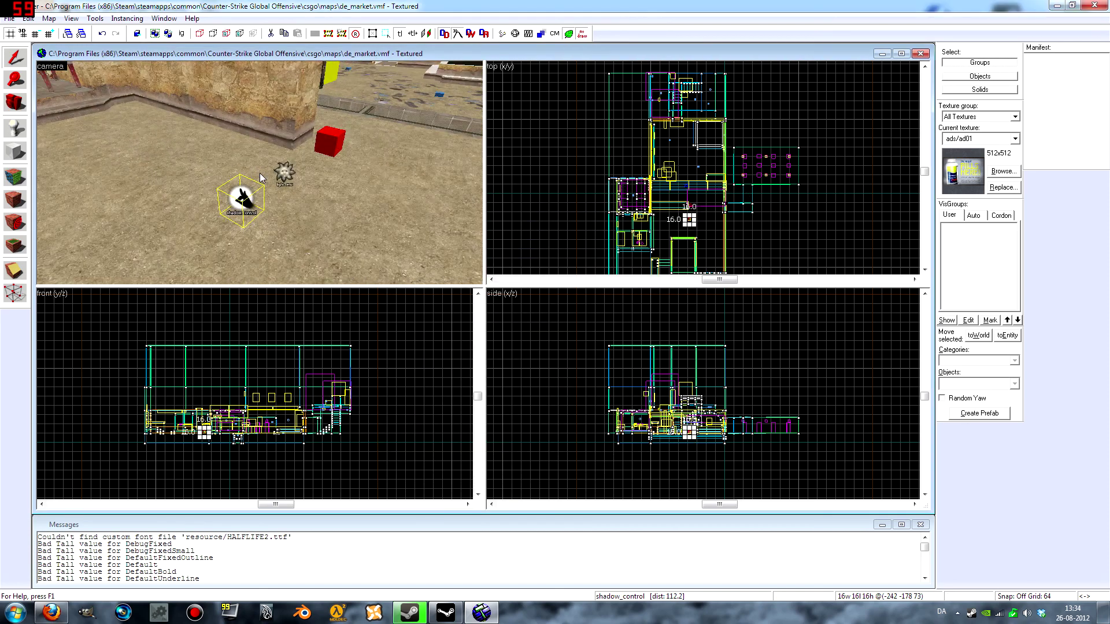
key(z)
key(a)
key(d)
key(z)
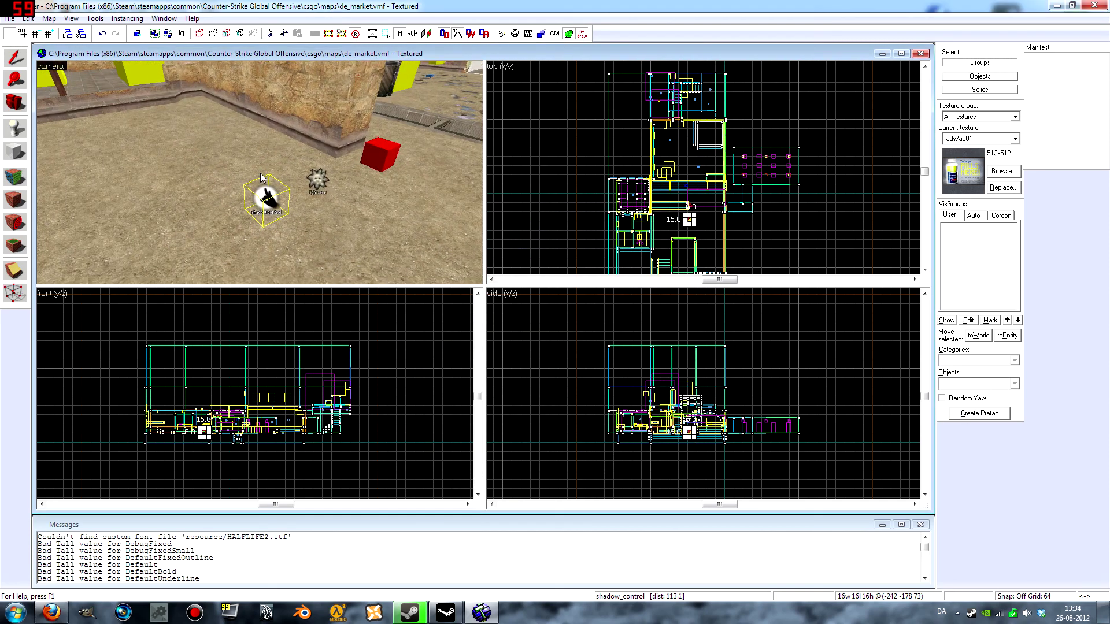
Compile the map with BSP, VIS and RAD set to Normal and HDR enabled, without running the game after compiling.
key(F9)
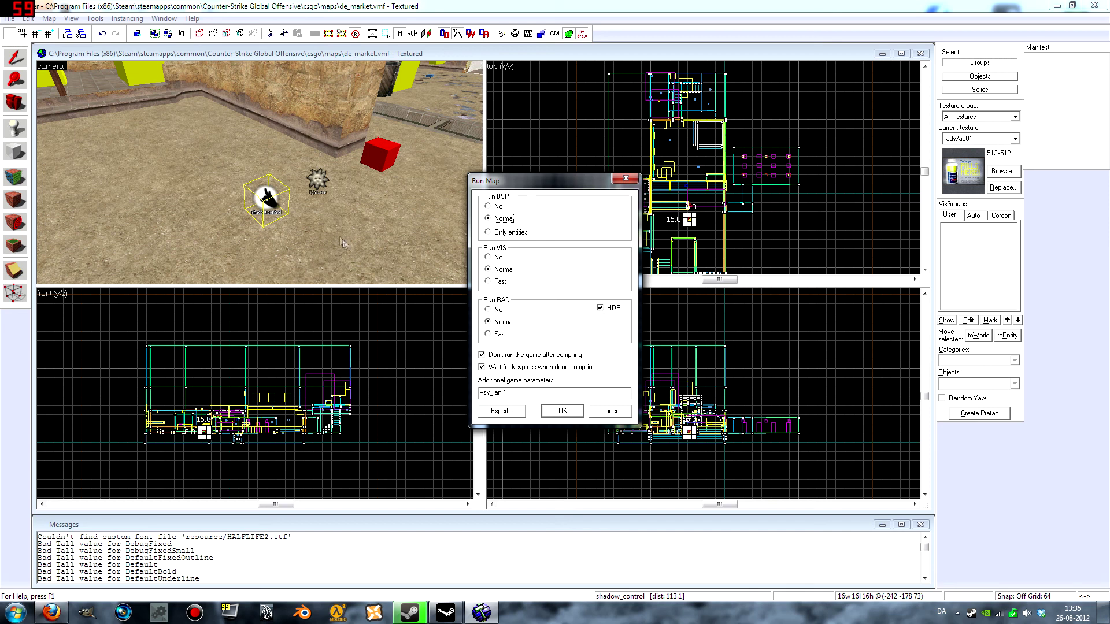
click(561, 411)
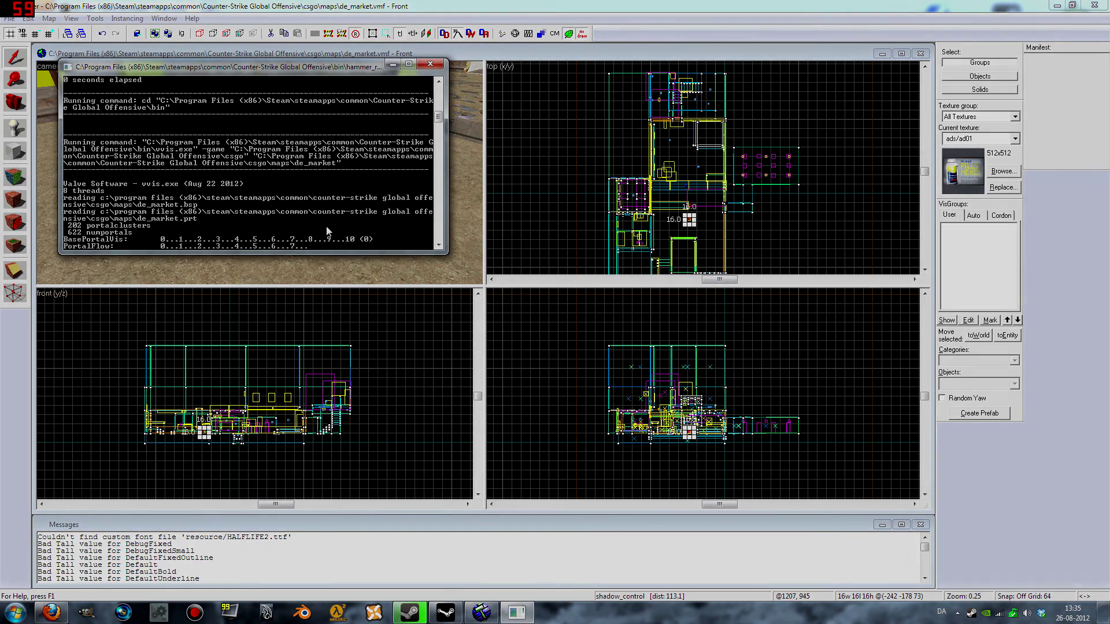